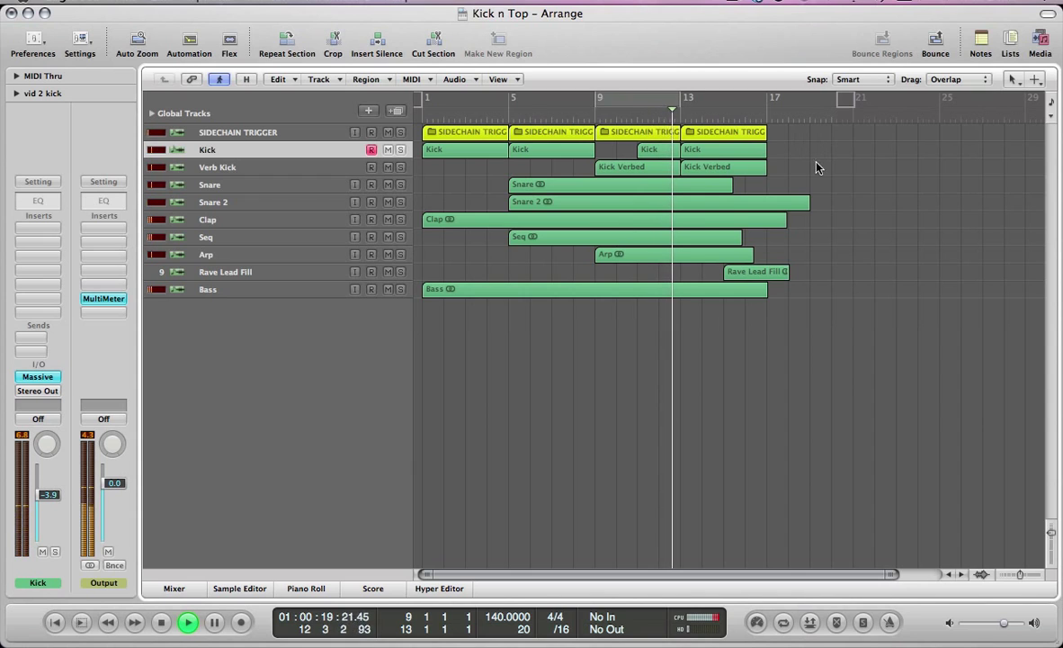
Solo the Kick and Kick Verbed regions at bar 13 and audition them
{"action": "left_click_drag", "start_coordinate": [802, 170], "coordinate": [691, 157]}
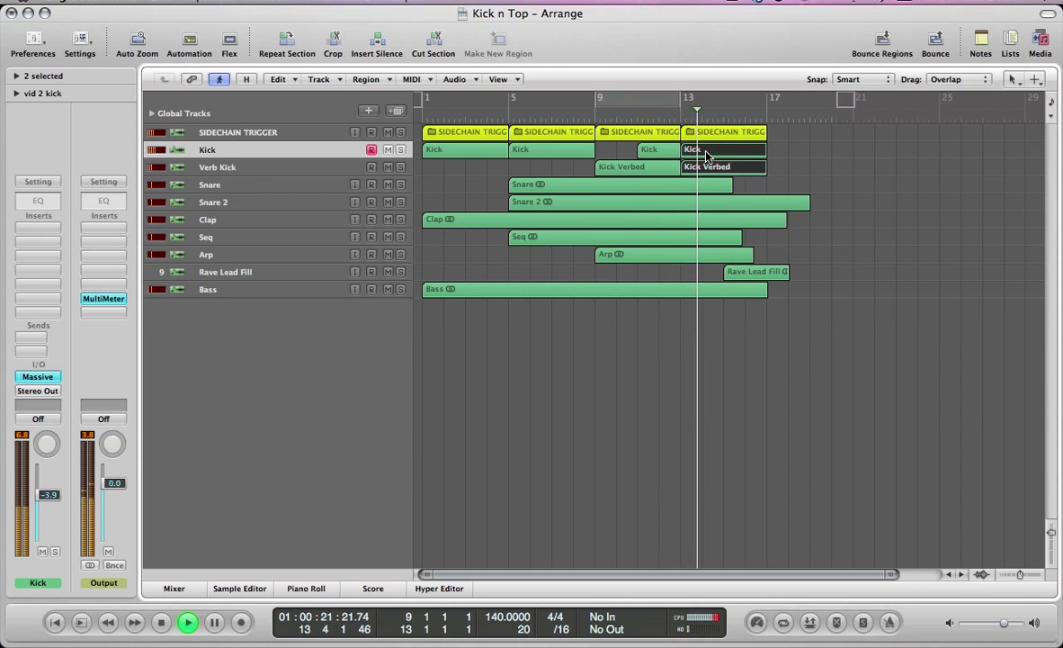
{"action": "key", "text": "s"}
{"action": "key", "text": "space"}
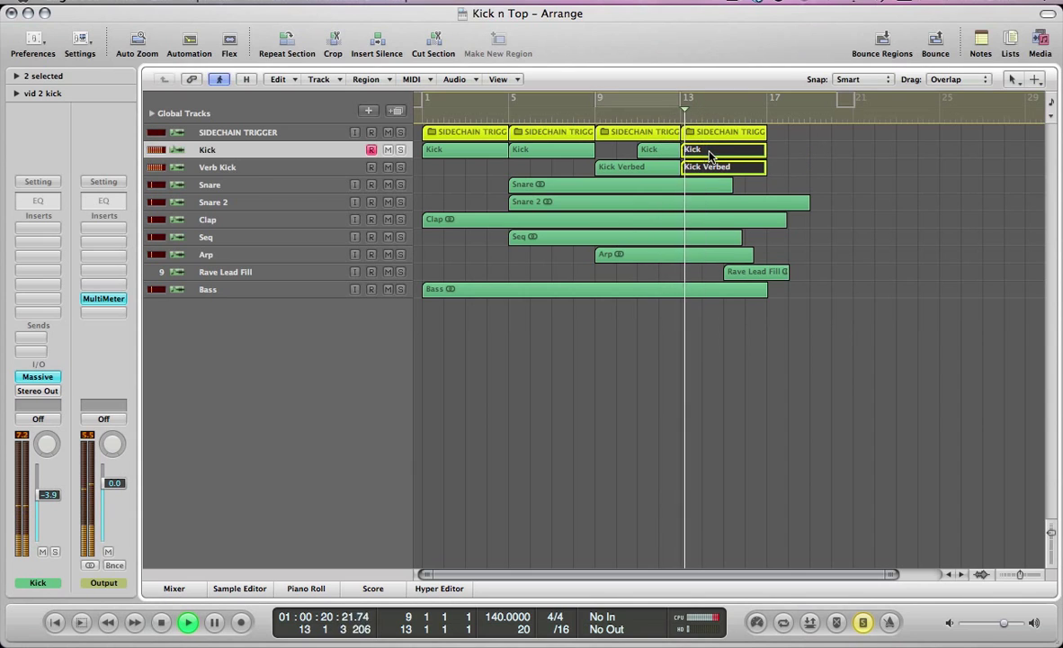
{"action": "key", "text": "space"}
Reselect the bar-13 Kick and Kick Verbed regions, play them, then return to the song start
{"action": "left_click", "coordinate": [759, 151]}
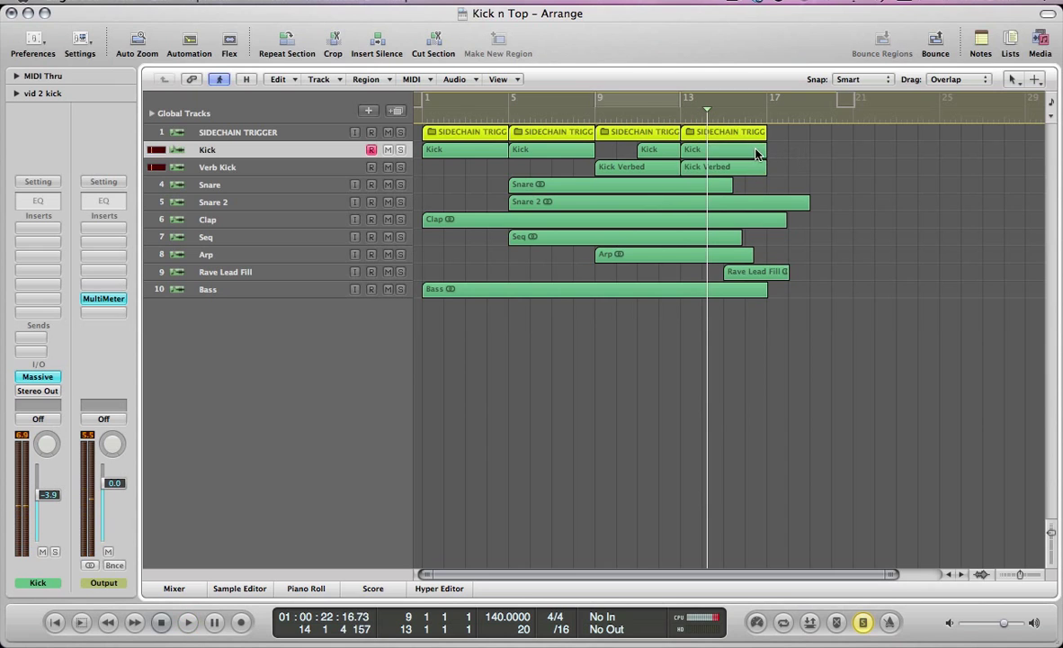
{"action": "left_click", "coordinate": [720, 172]}
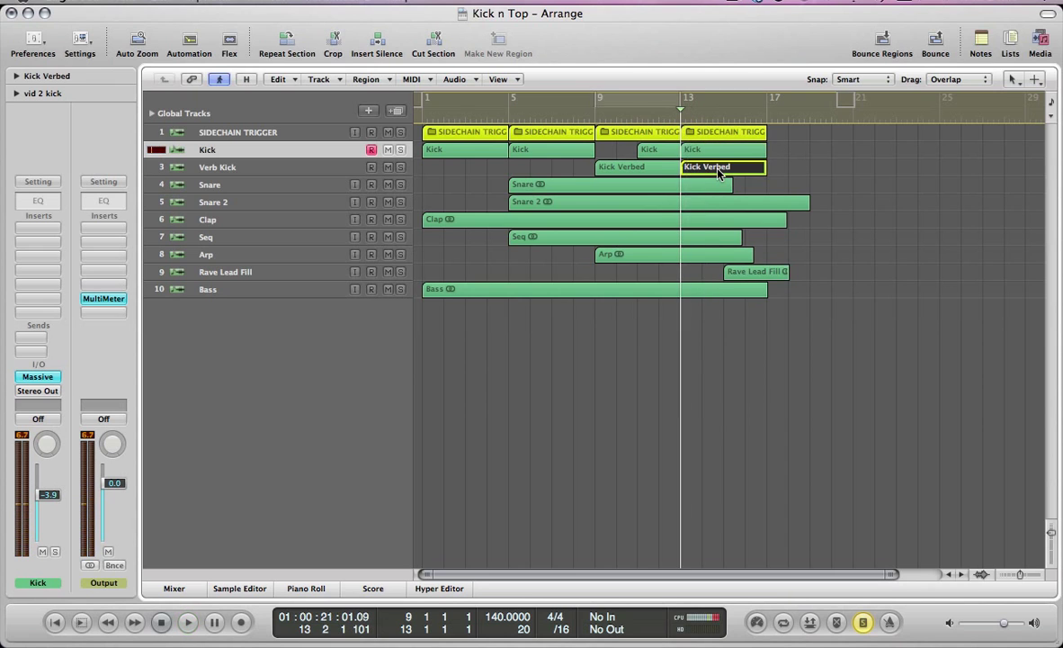
{"action": "key", "text": "space"}
{"action": "key", "text": "Return"}
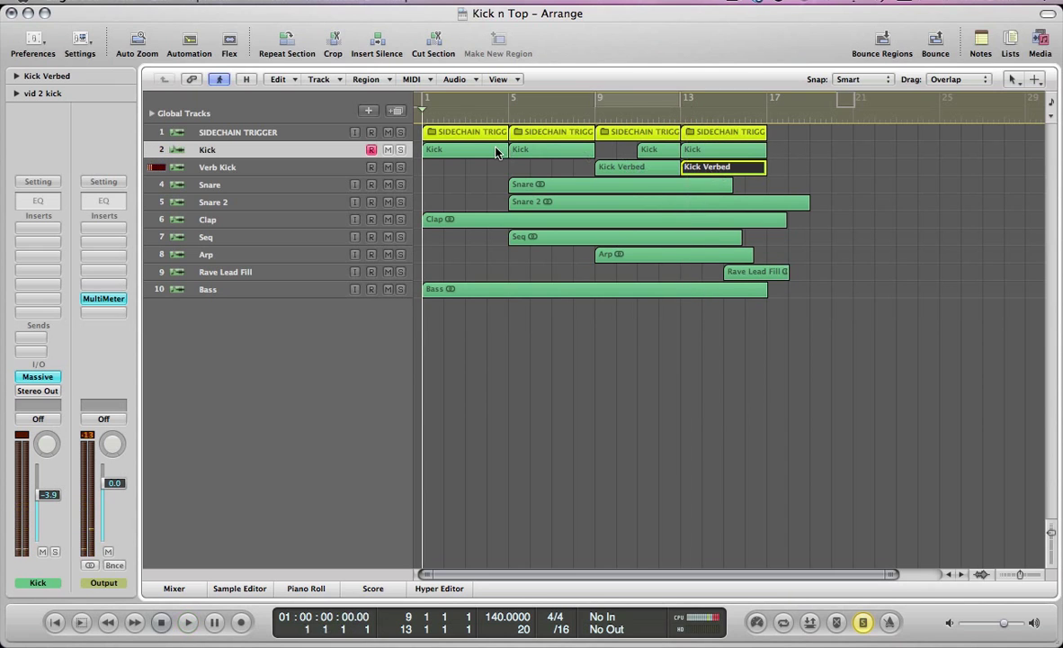
Select the Kick and Verb Kick tracks' regions and play the layers from bar 9
{"action": "left_click", "coordinate": [37, 376]}
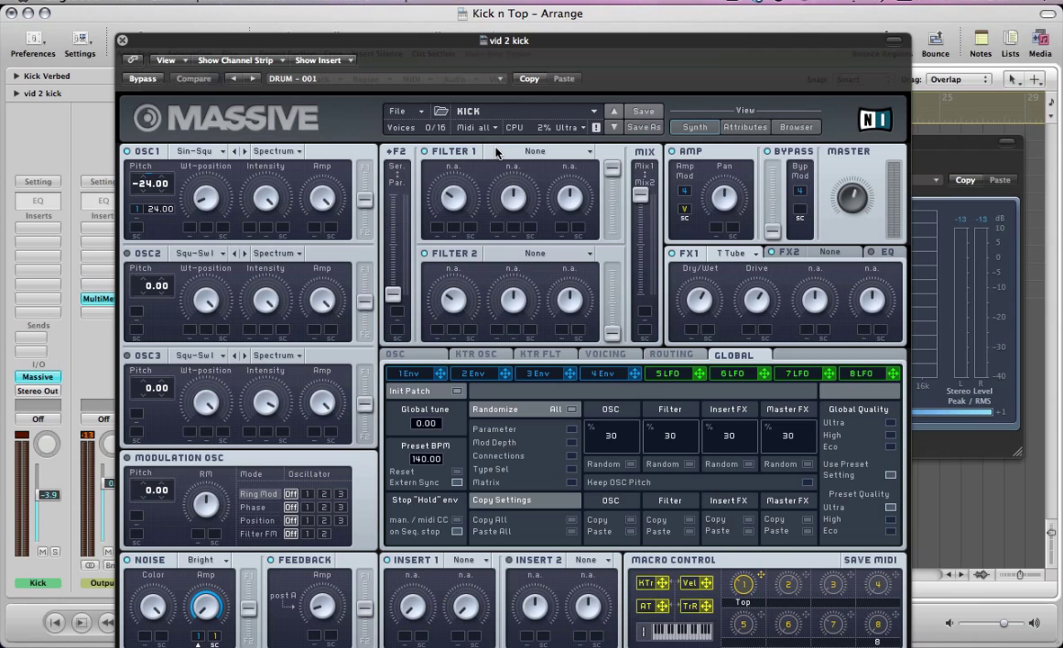
{"action": "key", "text": "super+w"}
{"action": "left_click", "coordinate": [255, 158]}
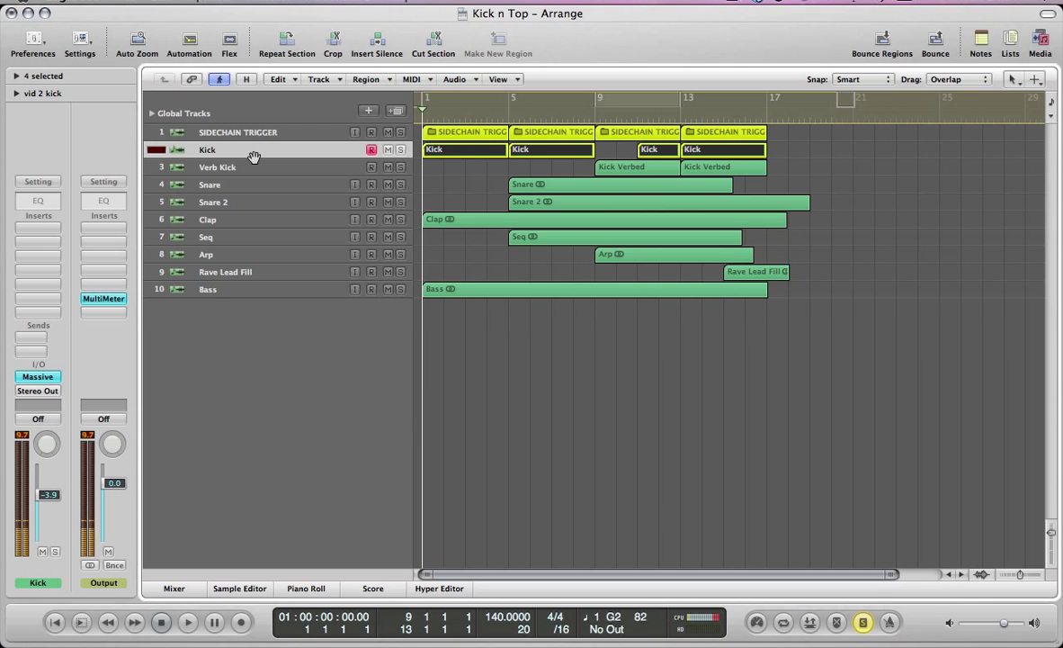
{"action": "left_click", "coordinate": [267, 170]}
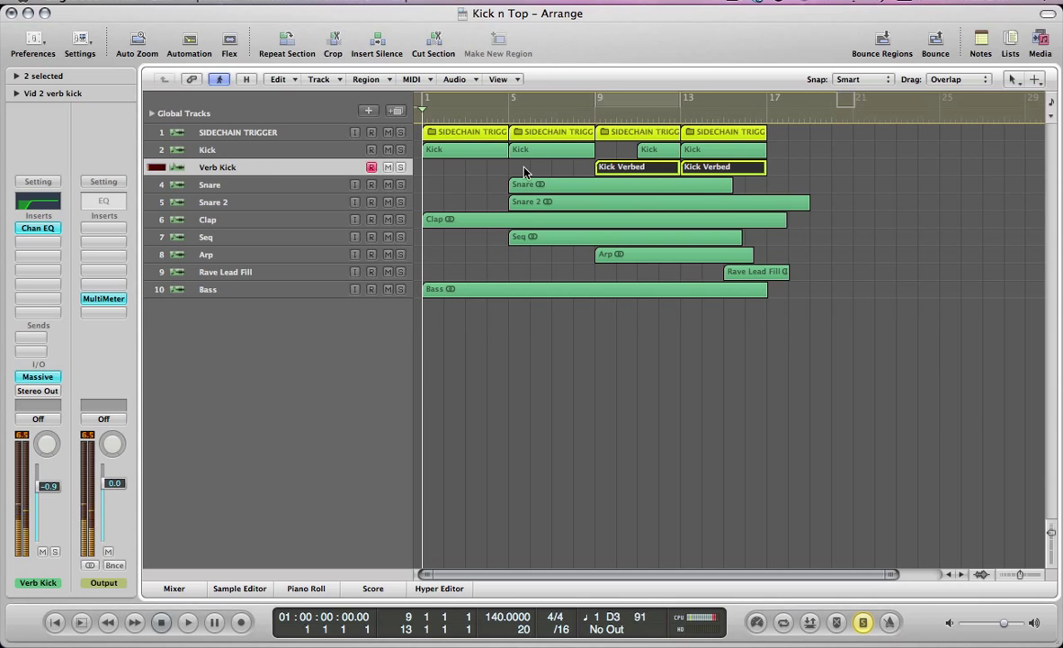
{"action": "key", "text": "space"}
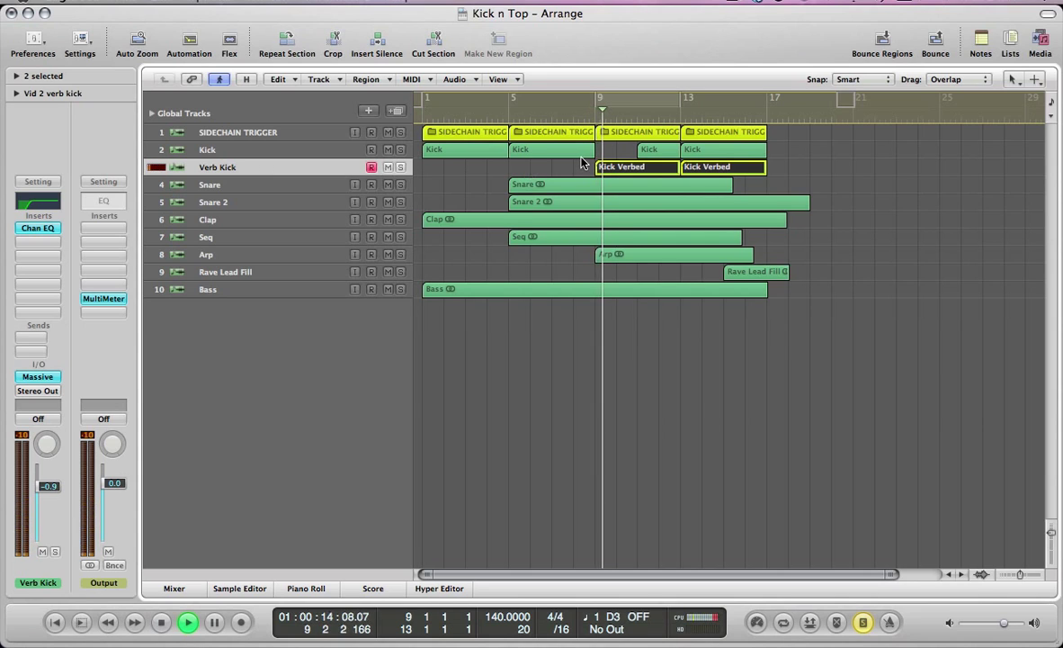
{"action": "key", "text": "space"}
Play the layered kicks from bar 13, return to bar 1, and select the Kick track
{"action": "left_click", "coordinate": [711, 149]}
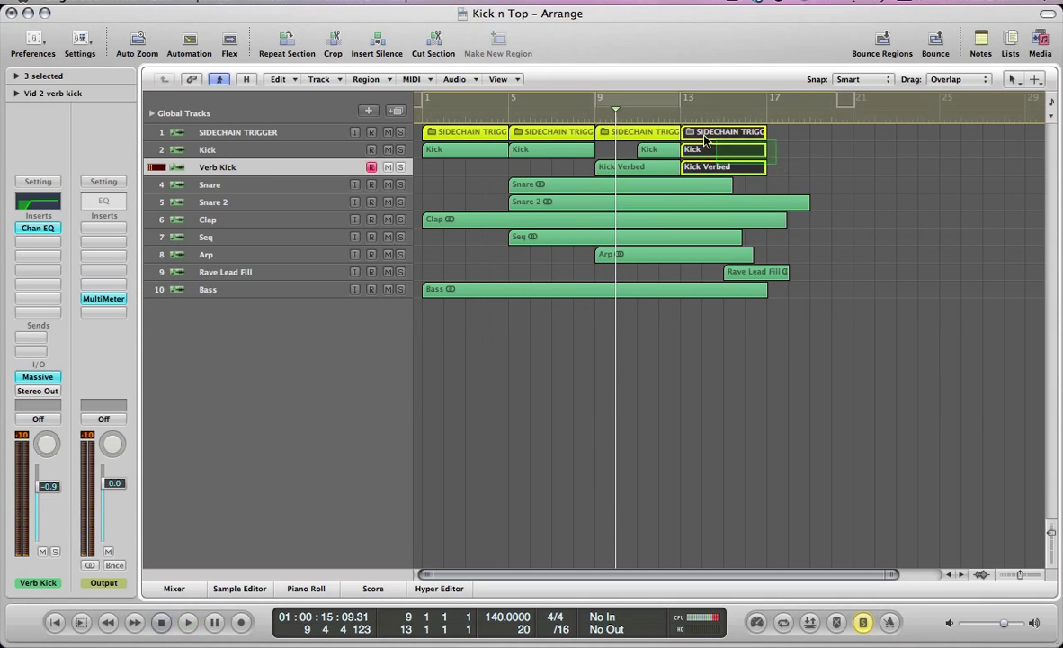
{"action": "key", "text": "shift+Return"}
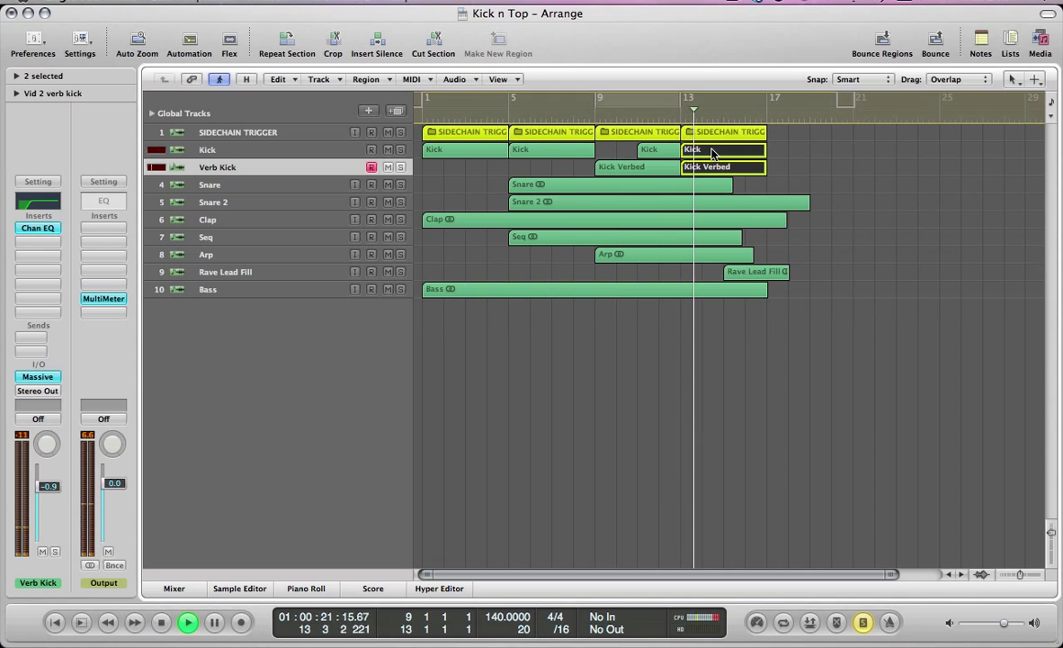
{"action": "key", "text": "space"}
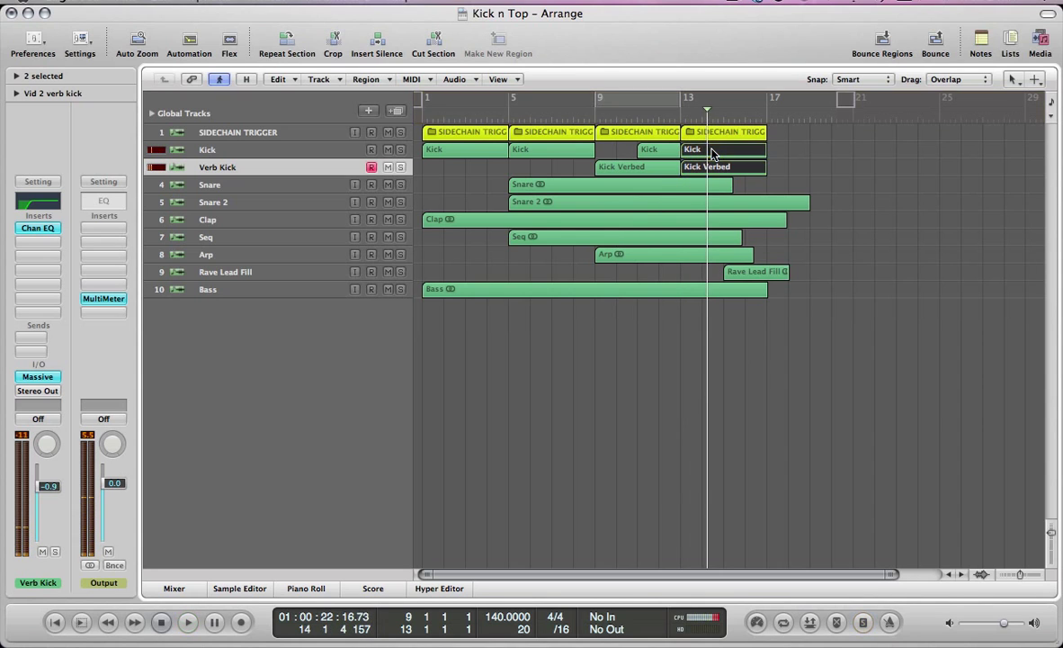
{"action": "key", "text": "Return"}
{"action": "left_click", "coordinate": [207, 150]}
Open Massive on the Kick track, start a new sound, and set OSC1 to Sin-Square
{"action": "key", "text": "v"}
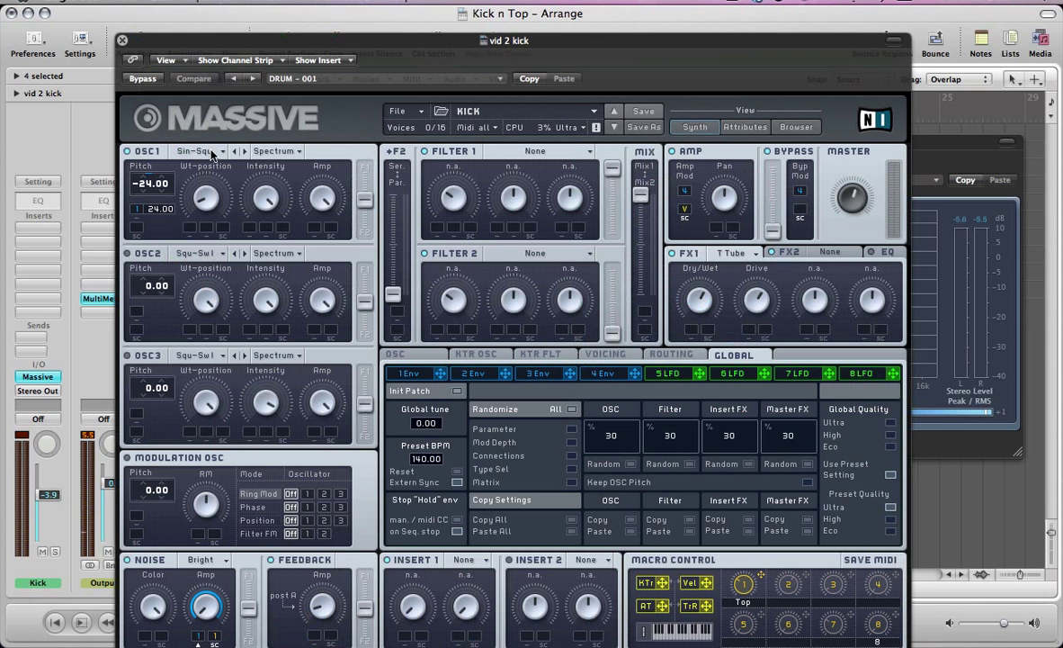
{"action": "left_click", "coordinate": [401, 110]}
{"action": "left_click", "coordinate": [407, 112]}
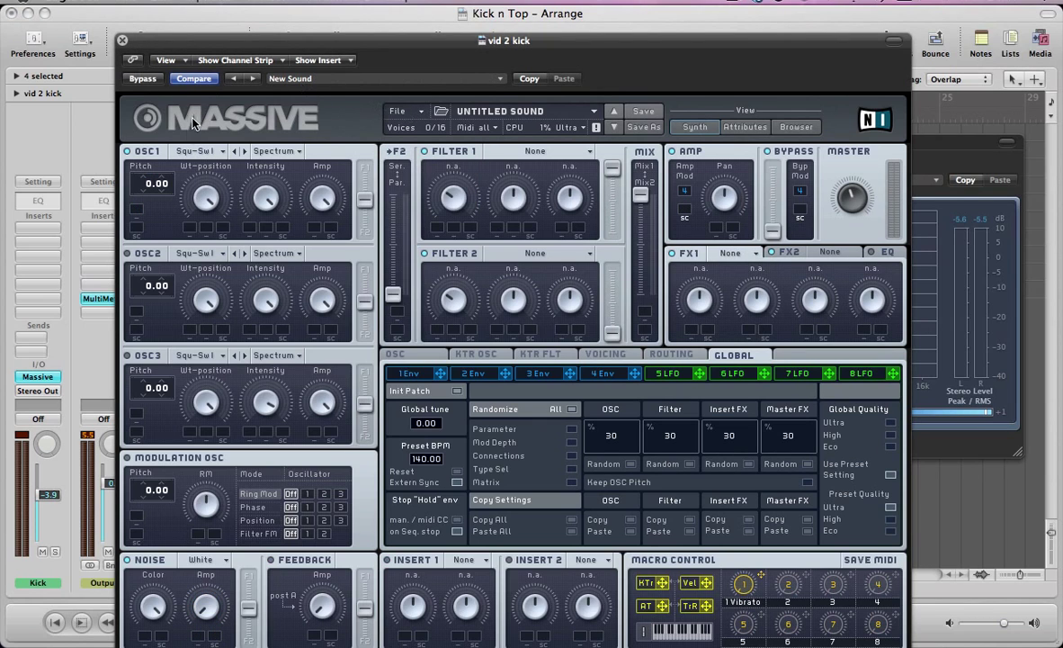
{"action": "left_click", "coordinate": [185, 153]}
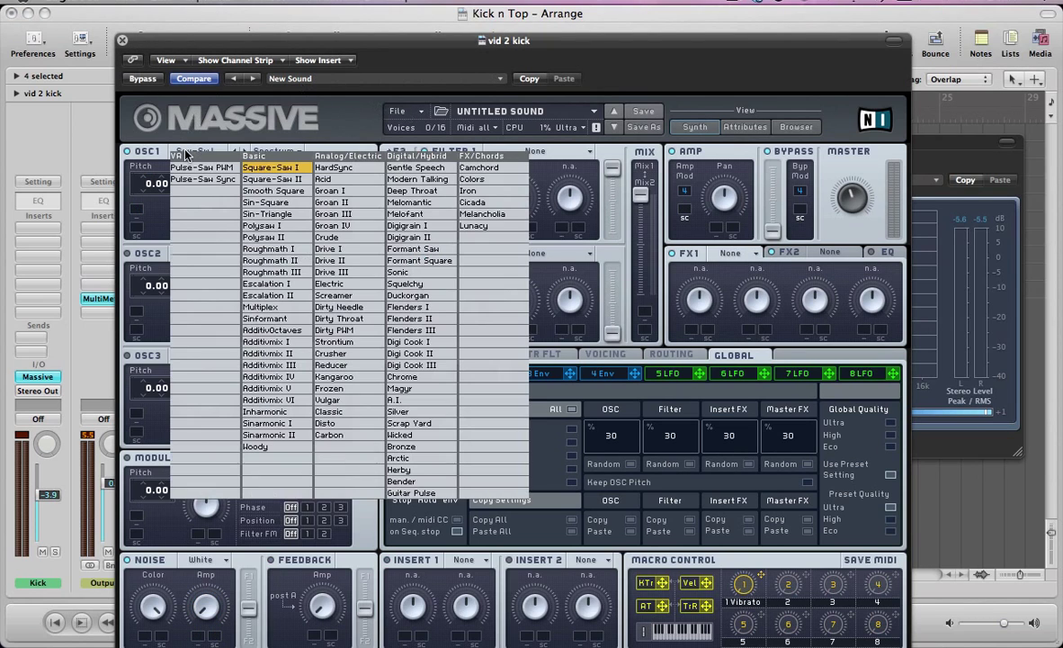
{"action": "left_click", "coordinate": [274, 207]}
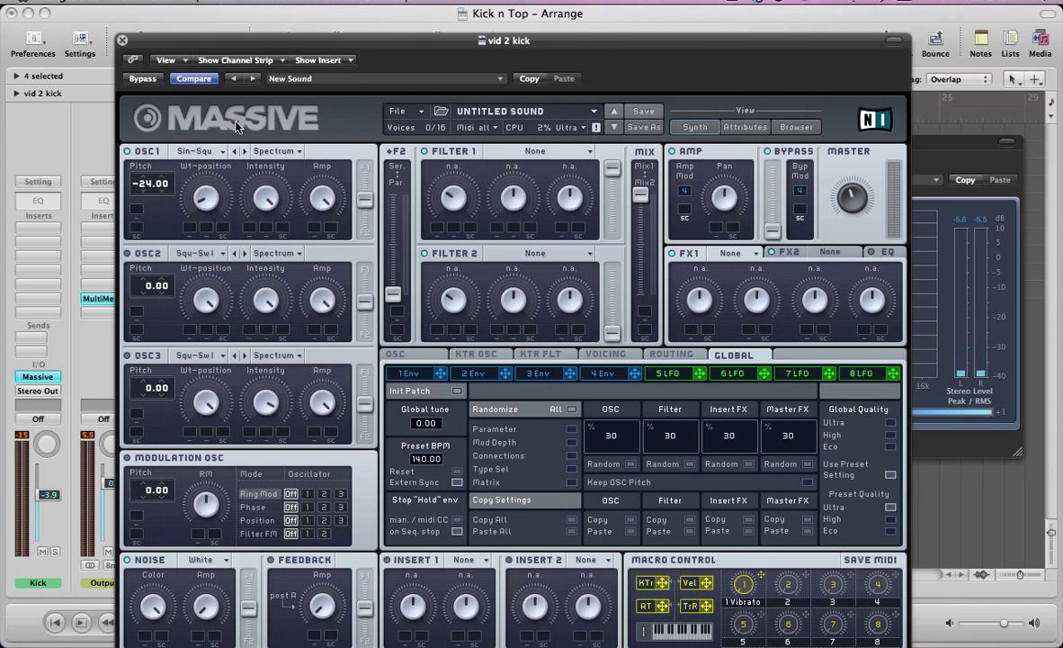
Set Massive's voicing to Monophon and enable Restart via Gate on the OSC page
{"action": "left_click_drag", "start_coordinate": [243, 45], "coordinate": [235, 3]}
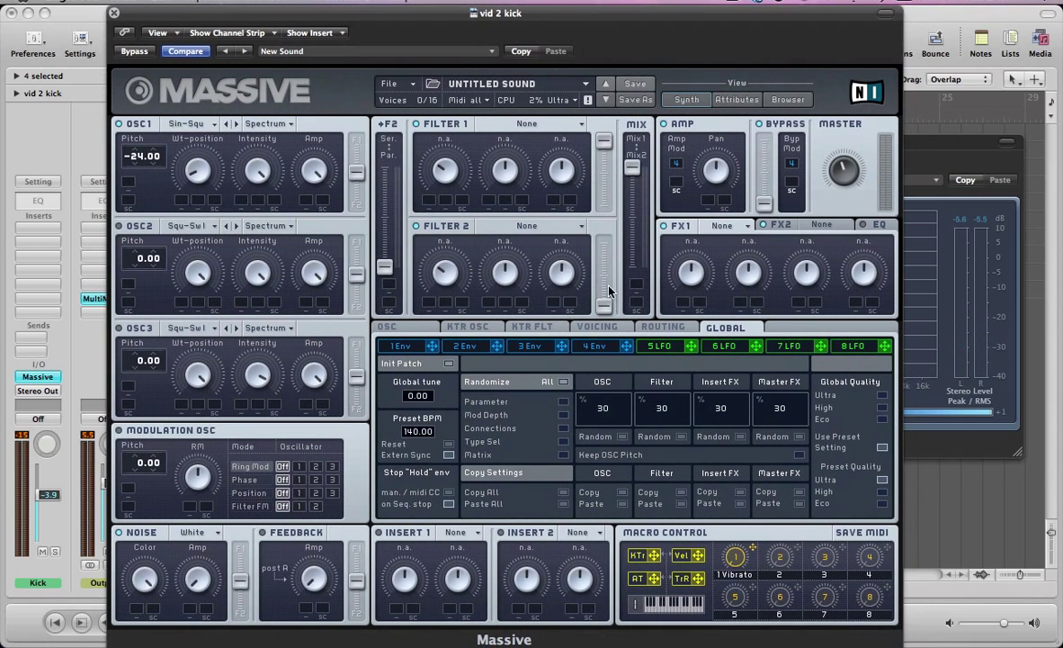
{"action": "left_click", "coordinate": [605, 328]}
{"action": "left_click", "coordinate": [448, 439]}
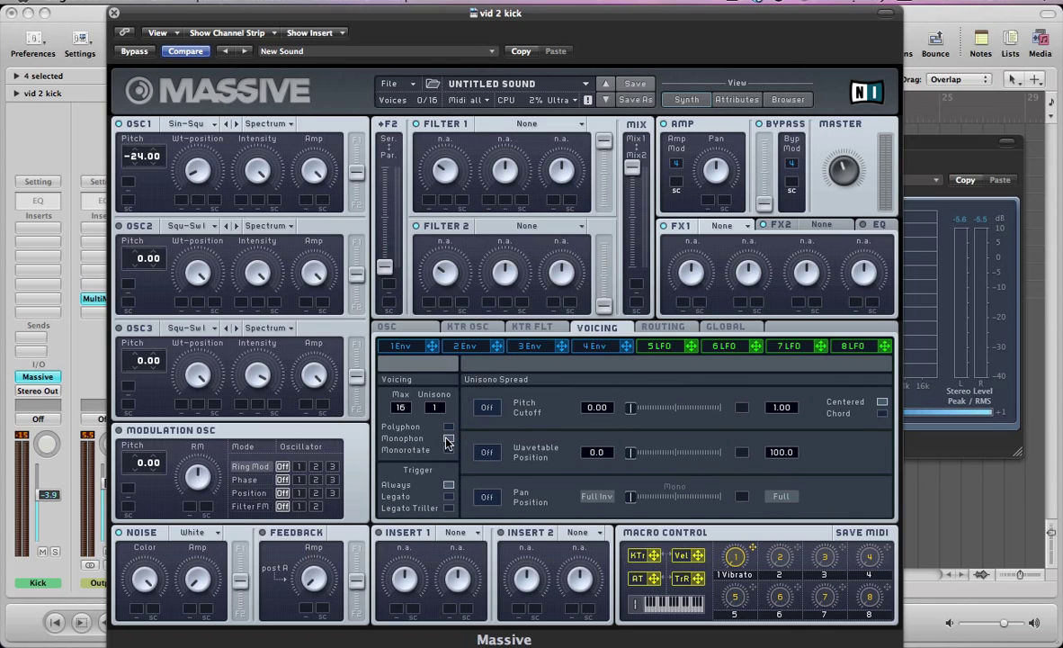
{"action": "left_click", "coordinate": [388, 328]}
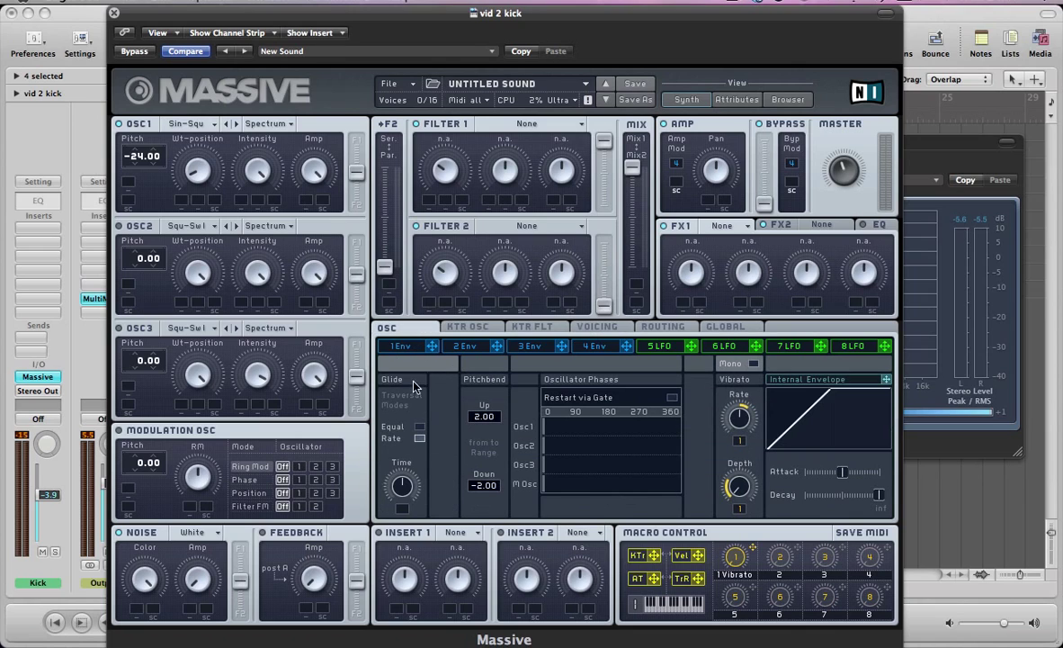
{"action": "left_click", "coordinate": [672, 400]}
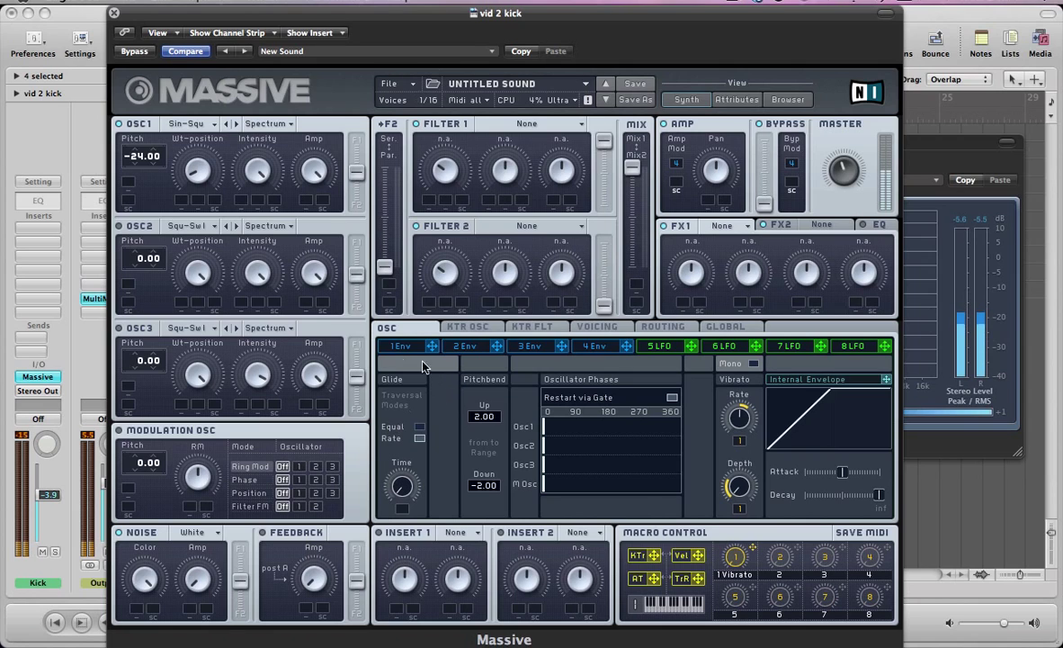
On envelope 1, shorten the attack, drop the decay level to zero, and shorten the decay
{"action": "left_click", "coordinate": [390, 348]}
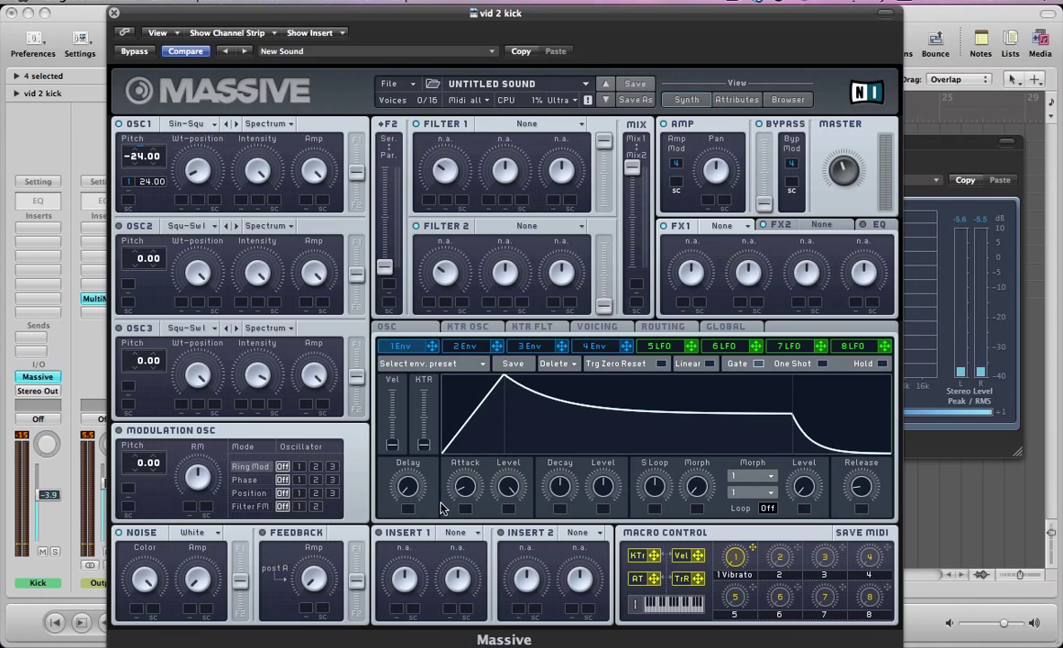
{"action": "left_click_drag", "start_coordinate": [465, 487], "coordinate": [472, 511]}
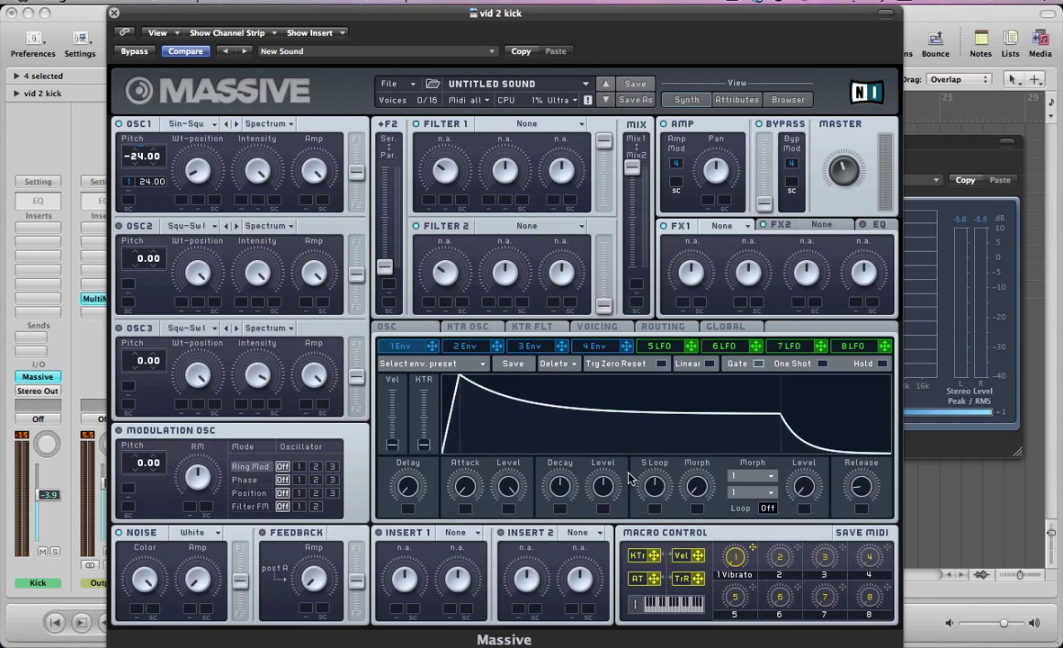
{"action": "left_click_drag", "start_coordinate": [617, 488], "coordinate": [627, 582]}
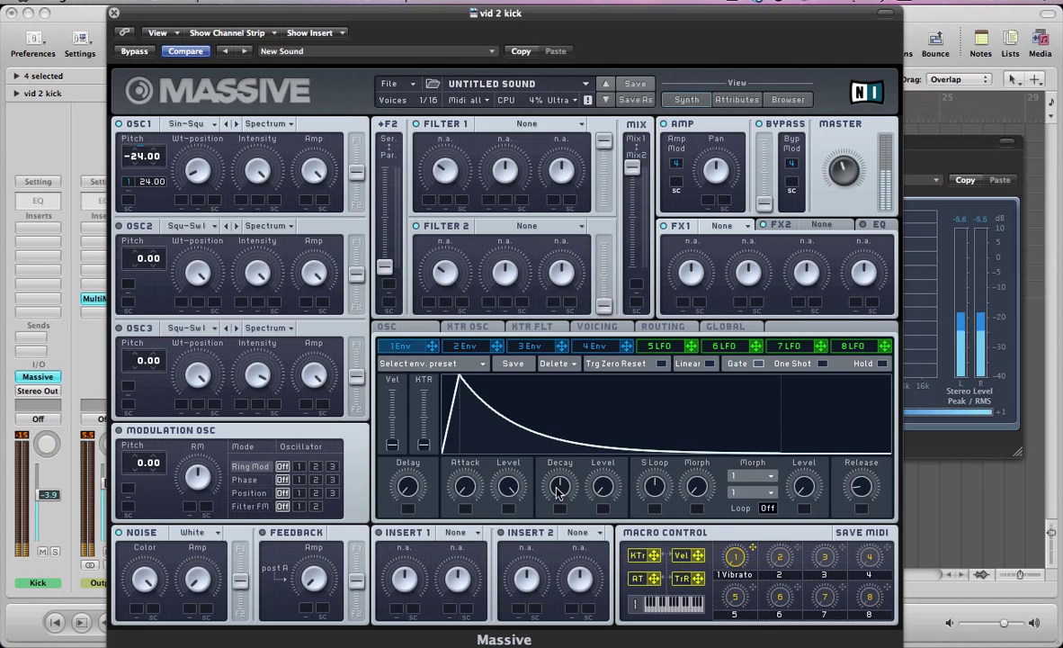
{"action": "left_click_drag", "start_coordinate": [558, 489], "coordinate": [550, 522]}
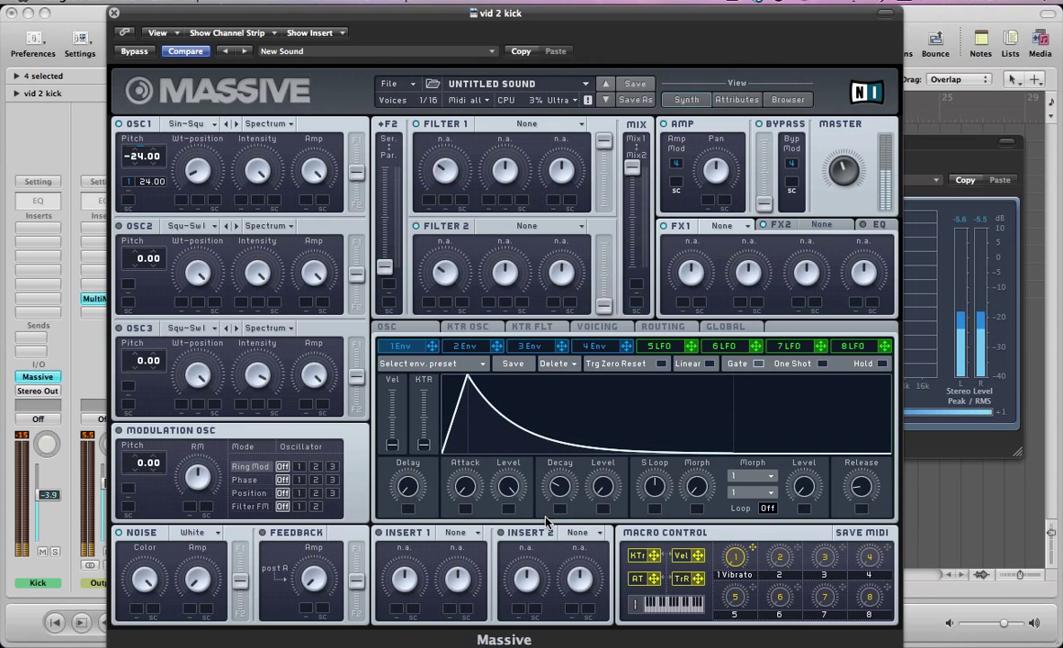
Bring the Output MultiMeter in front of Massive to check the kick's level and spectrum
{"action": "left_click", "coordinate": [913, 171]}
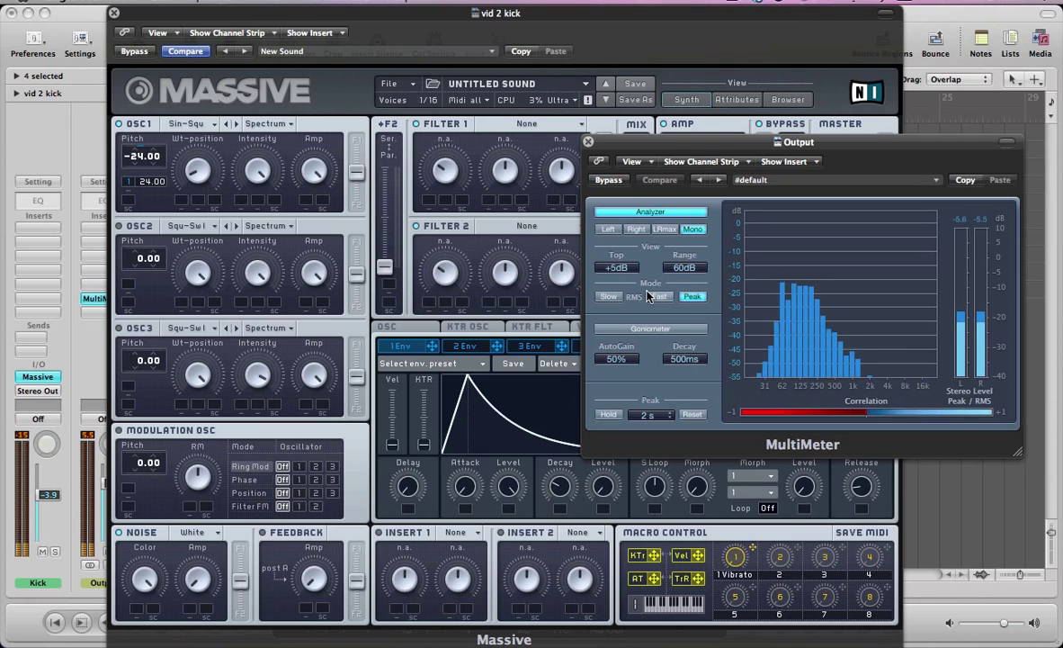
{"action": "left_click", "coordinate": [559, 489]}
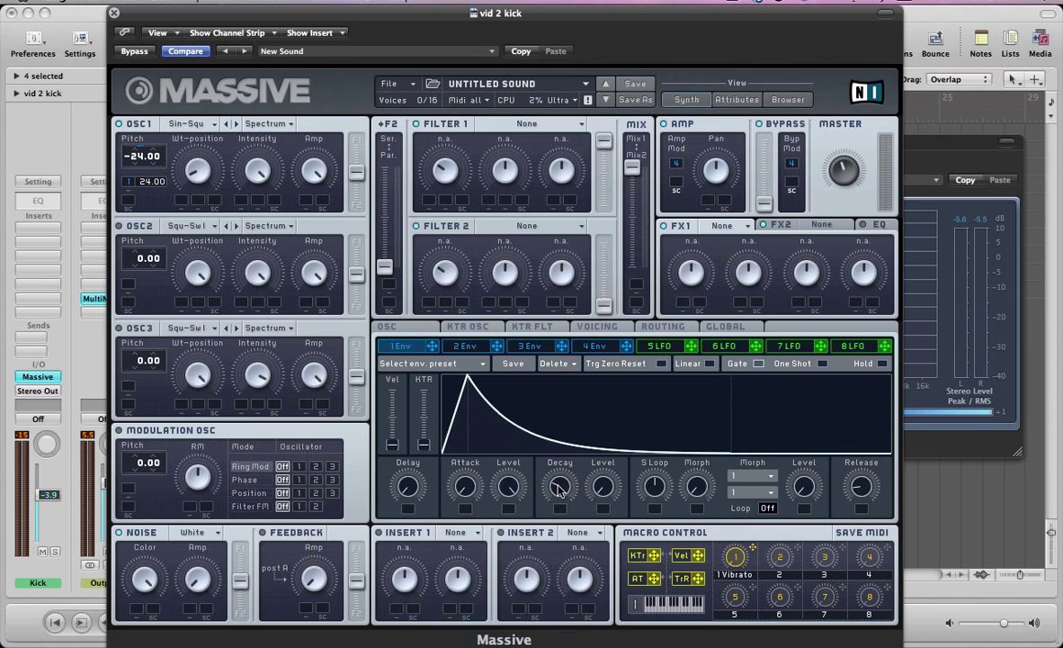
{"action": "left_click", "coordinate": [920, 158]}
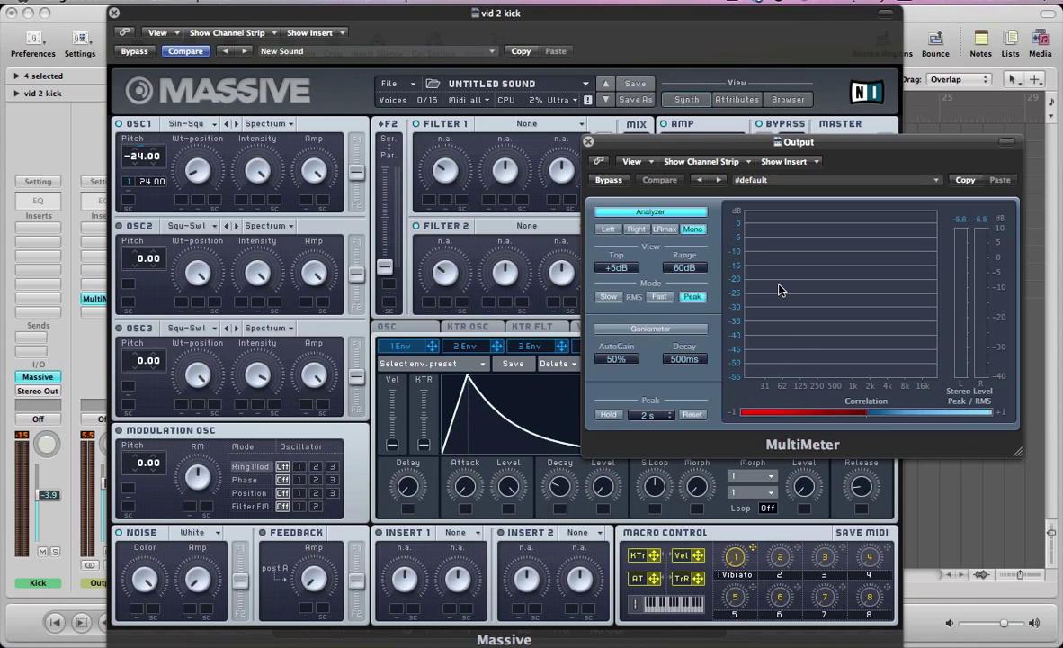
Give envelope 4 a short attack and low decay level, and route velocity to the amp level
{"action": "left_click", "coordinate": [365, 87]}
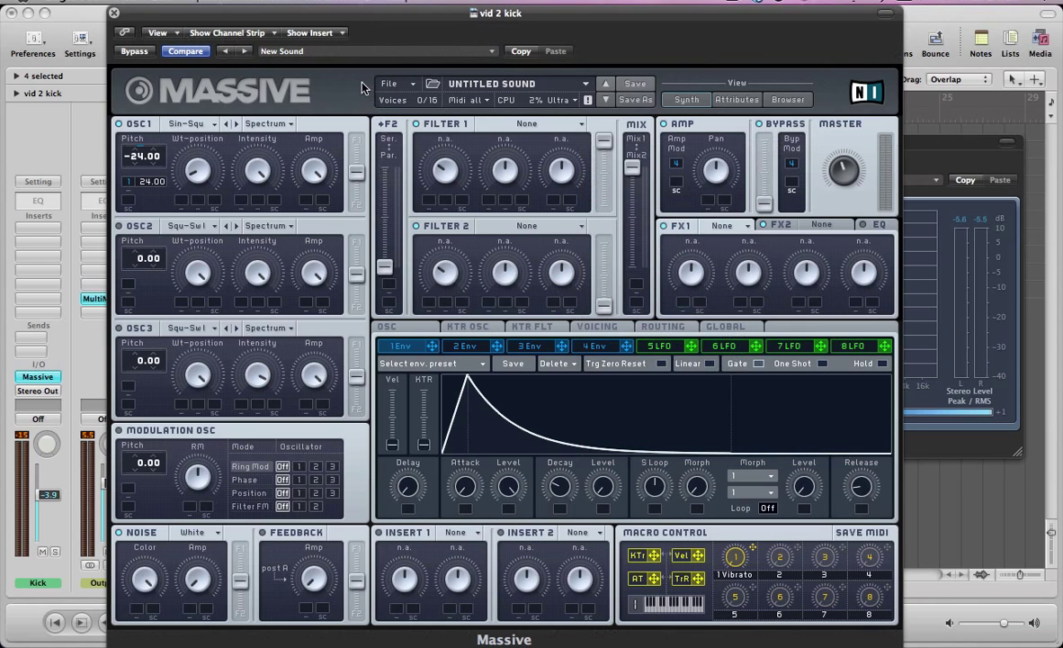
{"action": "left_click", "coordinate": [594, 345]}
{"action": "left_click_drag", "start_coordinate": [465, 490], "coordinate": [465, 518]}
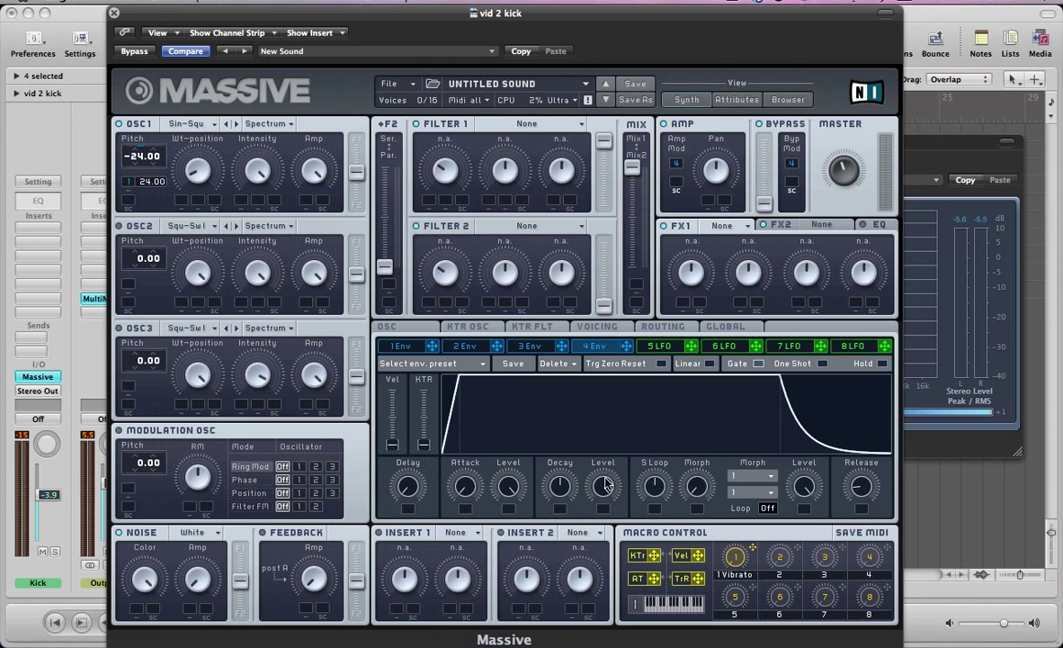
{"action": "left_click_drag", "start_coordinate": [603, 486], "coordinate": [608, 576]}
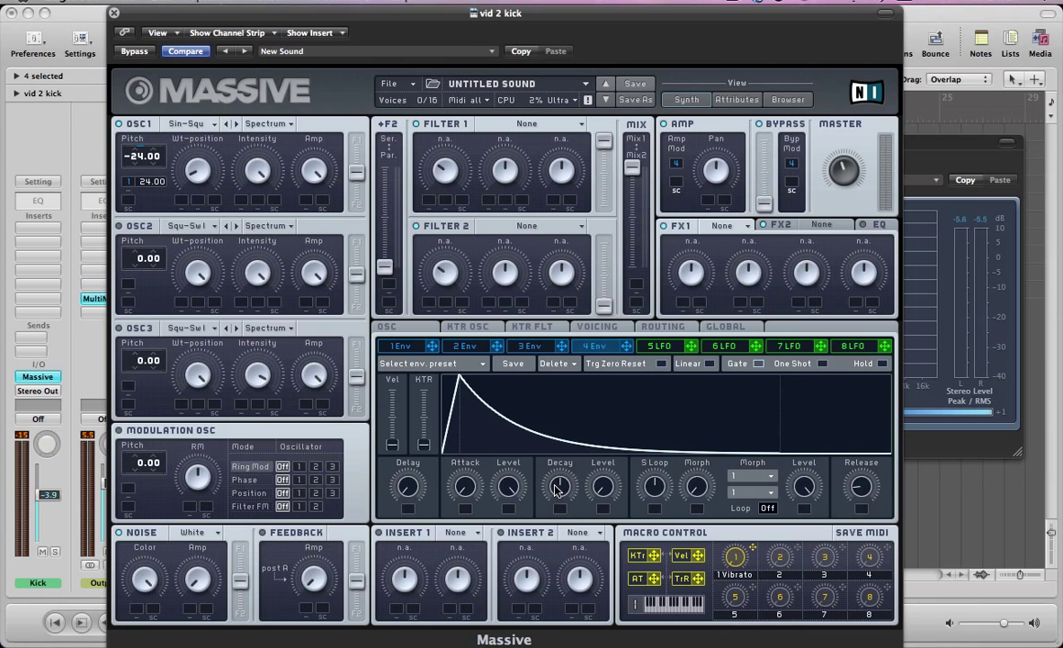
{"action": "left_click_drag", "start_coordinate": [558, 489], "coordinate": [558, 493]}
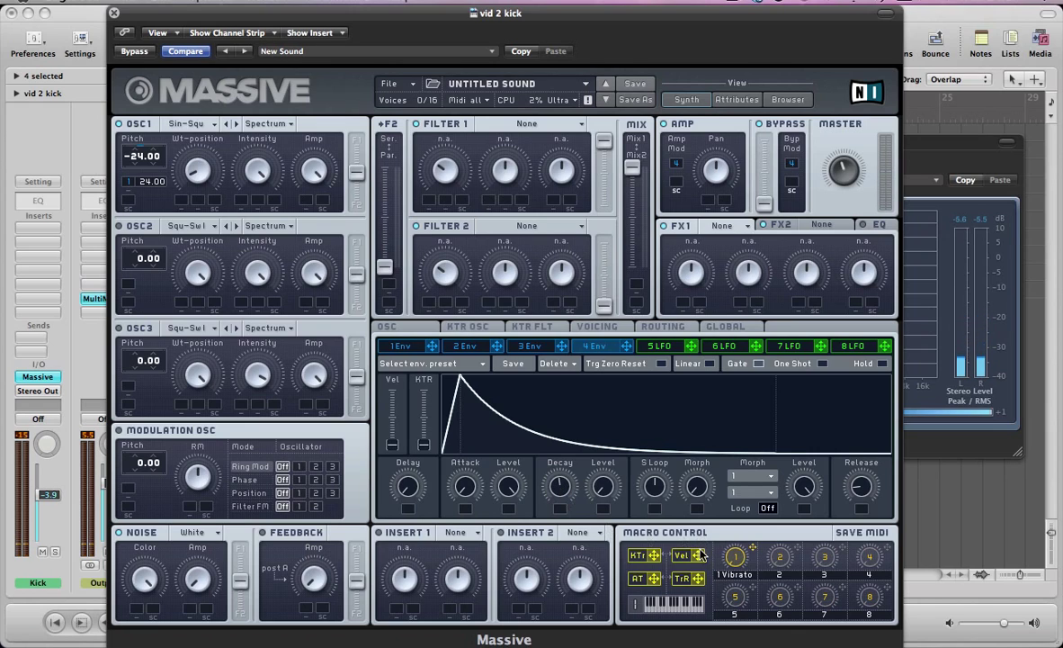
{"action": "left_click_drag", "start_coordinate": [699, 555], "coordinate": [691, 270]}
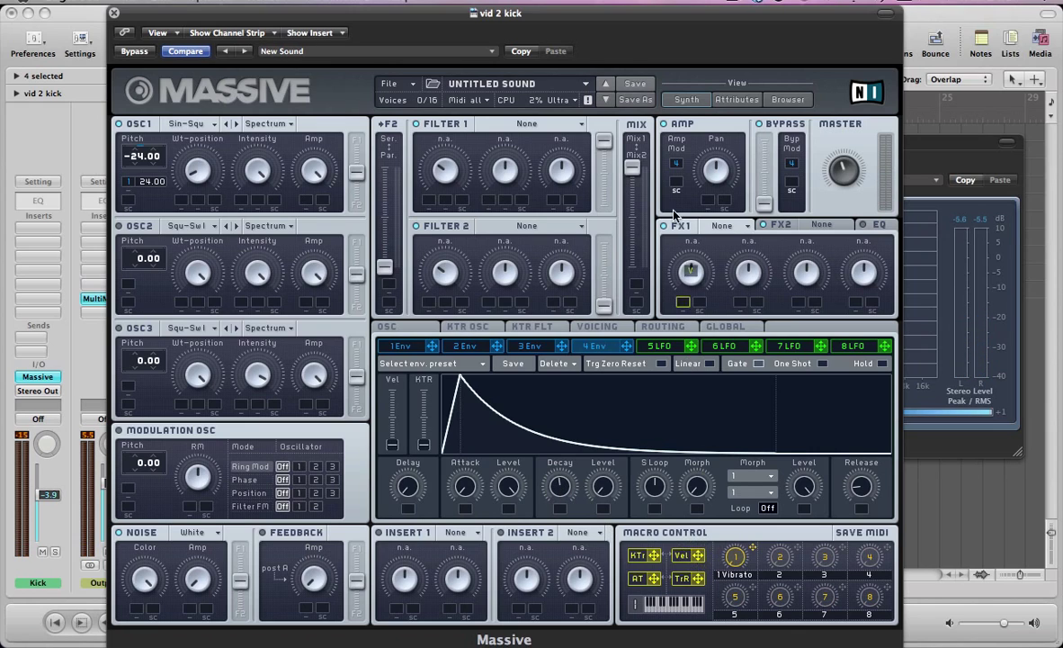
{"action": "left_click_drag", "start_coordinate": [675, 214], "coordinate": [675, 180]}
Load Tele Tube distortion into Massive's FX1 slot
{"action": "left_click", "coordinate": [721, 227]}
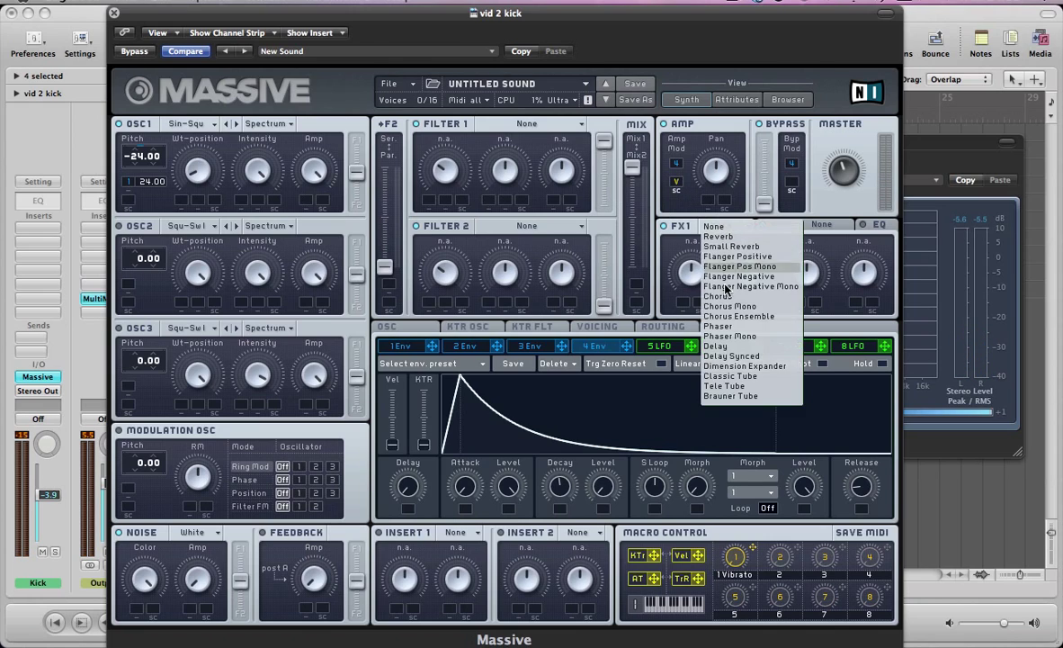
{"action": "left_click", "coordinate": [725, 386]}
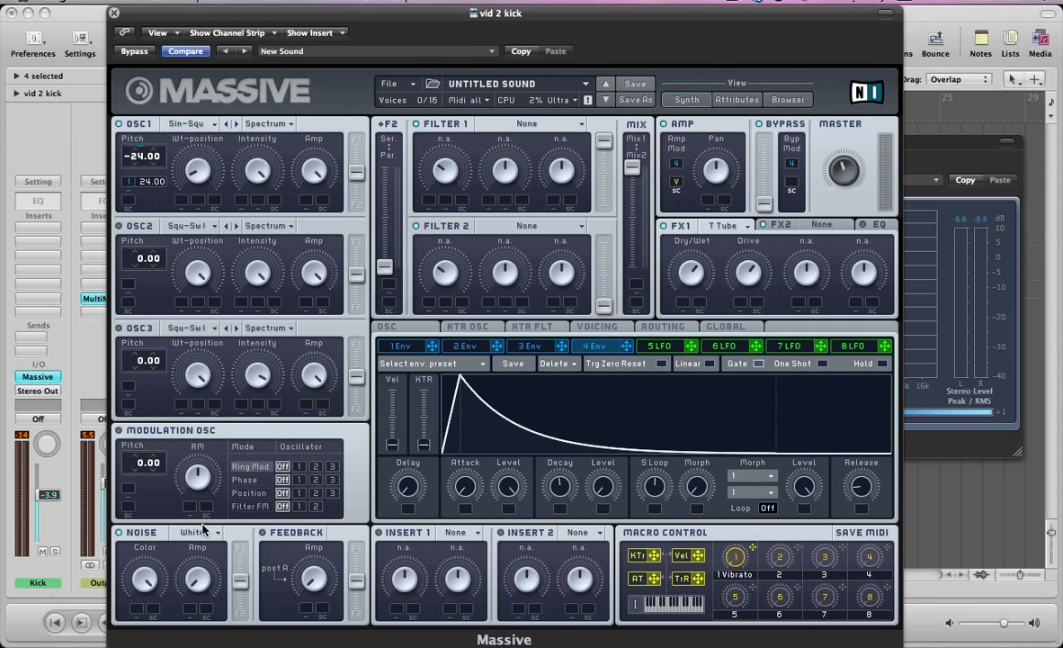
Set the noise type to Bright and route envelope 1 to the noise amp level
{"action": "left_click_drag", "start_coordinate": [224, 16], "coordinate": [227, 3]}
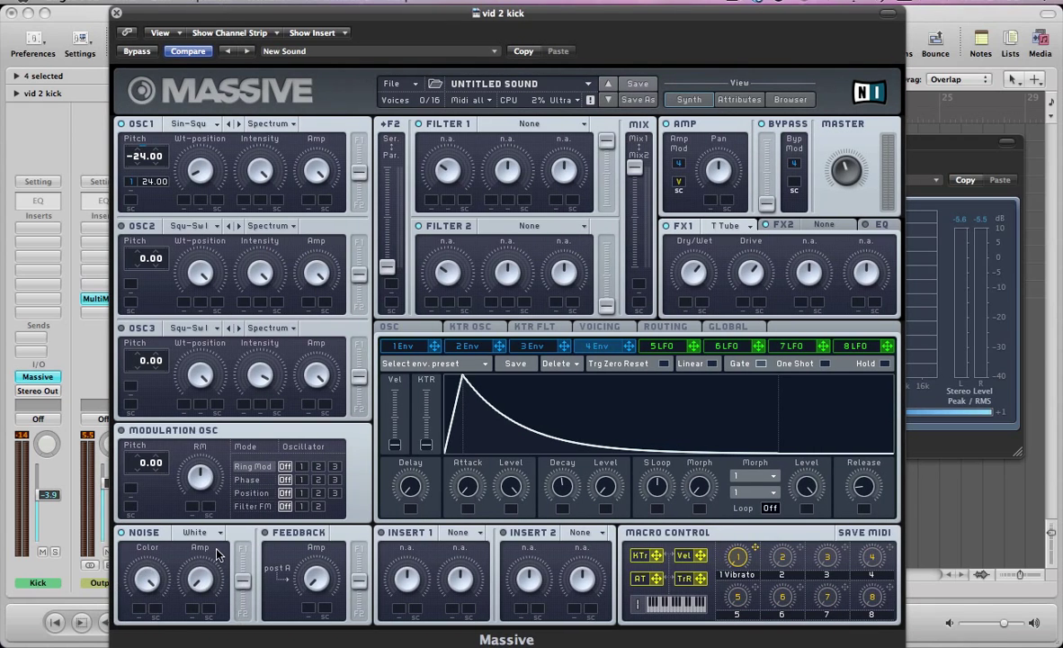
{"action": "left_click", "coordinate": [187, 537]}
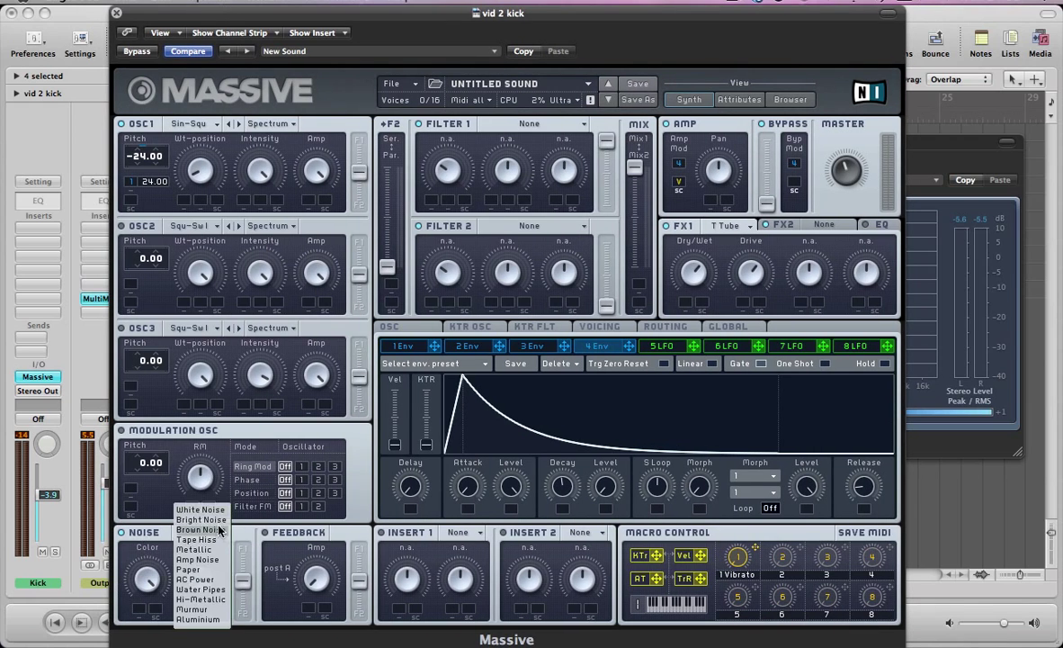
{"action": "left_click", "coordinate": [191, 481]}
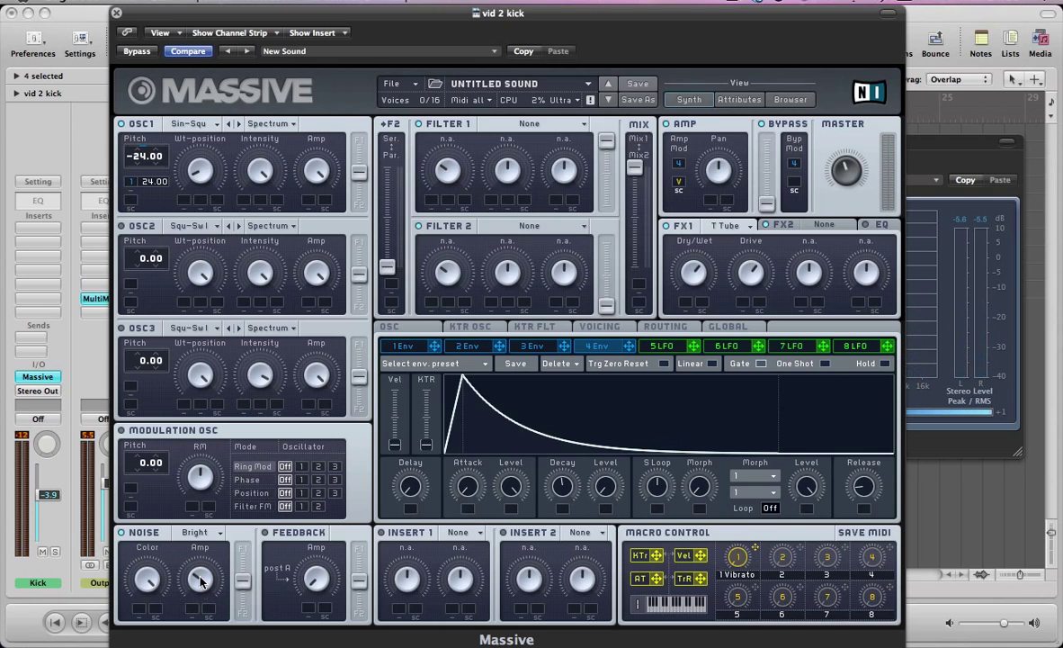
{"action": "left_click", "coordinate": [409, 347]}
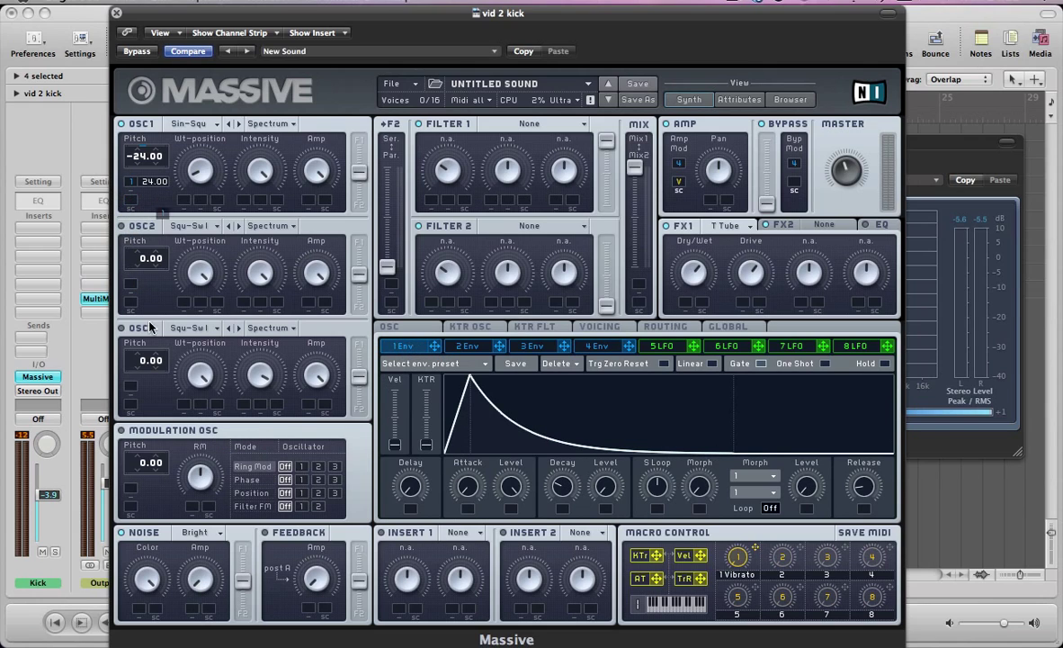
{"action": "left_click_drag", "start_coordinate": [191, 612], "coordinate": [189, 612]}
Clear the Vibrato assignment from macro 1, assign it to the noise amp, and raise it
{"action": "right_click", "coordinate": [738, 559]}
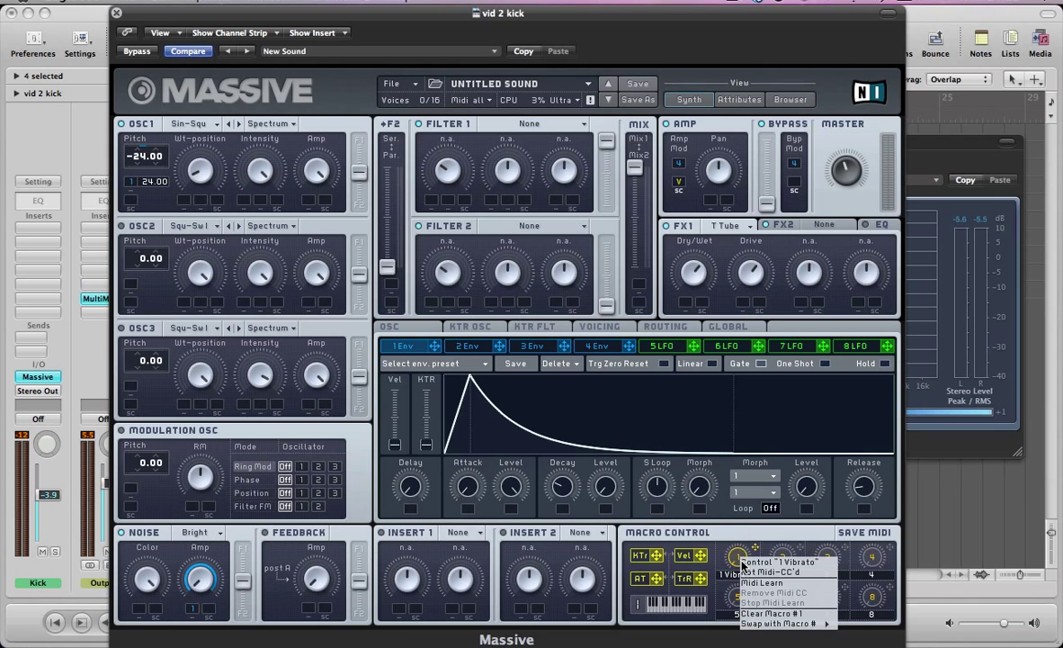
{"action": "left_click", "coordinate": [760, 613]}
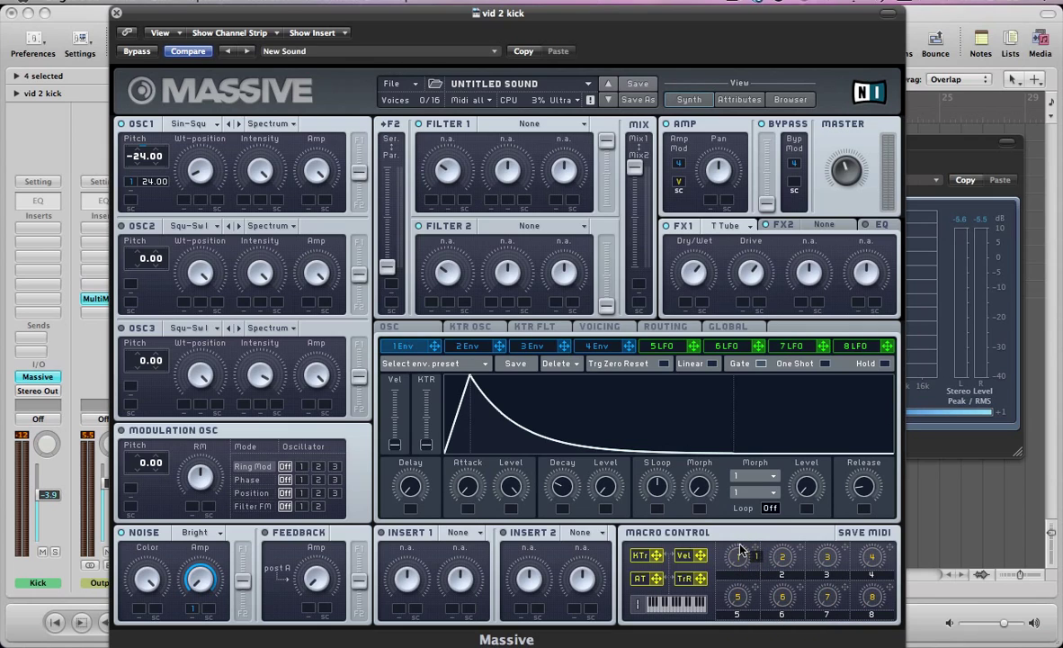
{"action": "left_click_drag", "start_coordinate": [740, 549], "coordinate": [203, 609]}
{"action": "left_click_drag", "start_coordinate": [737, 559], "coordinate": [736, 478]}
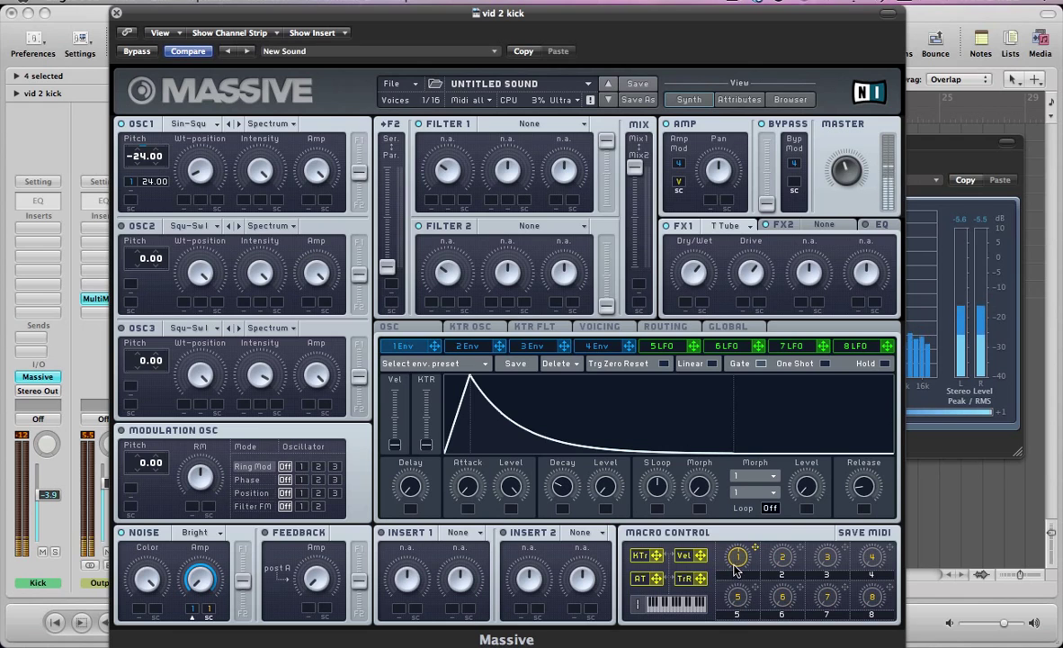
Close Massive and audition the main Kick, checking its first note in the note editor
{"action": "key", "text": "super+w"}
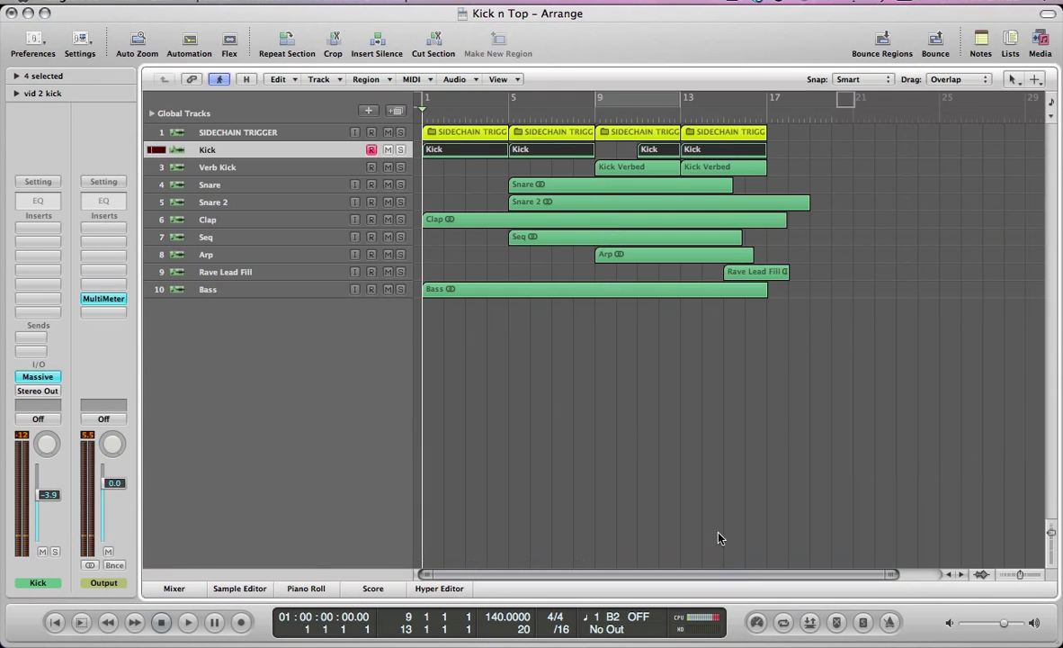
{"action": "key", "text": "space"}
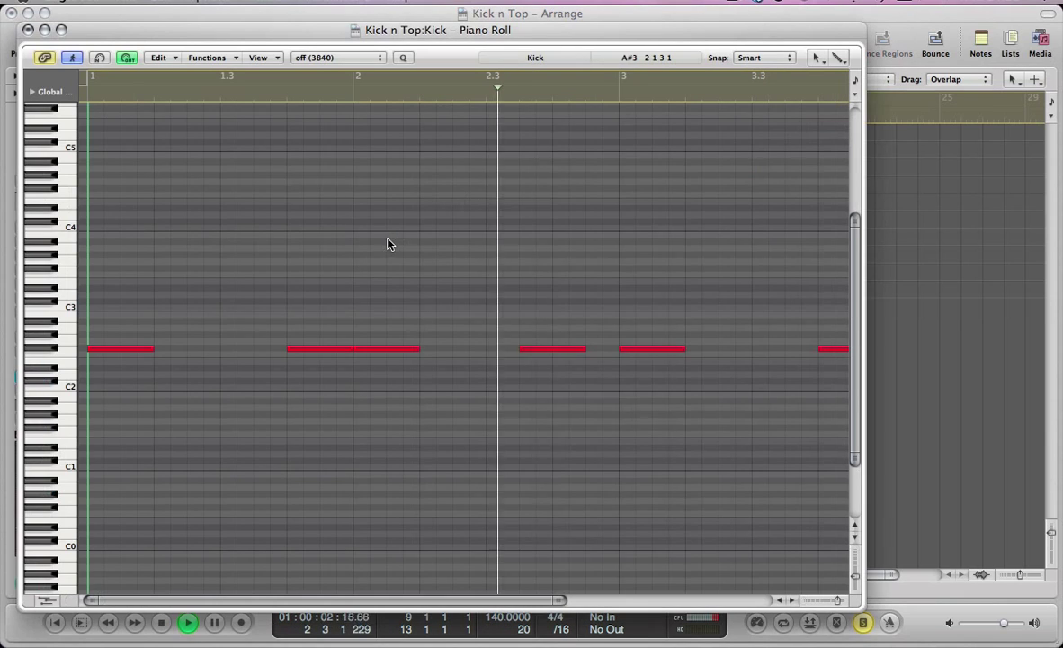
{"action": "key", "text": "super+6"}
{"action": "key", "text": "space"}
{"action": "left_click_drag", "start_coordinate": [166, 380], "coordinate": [135, 351]}
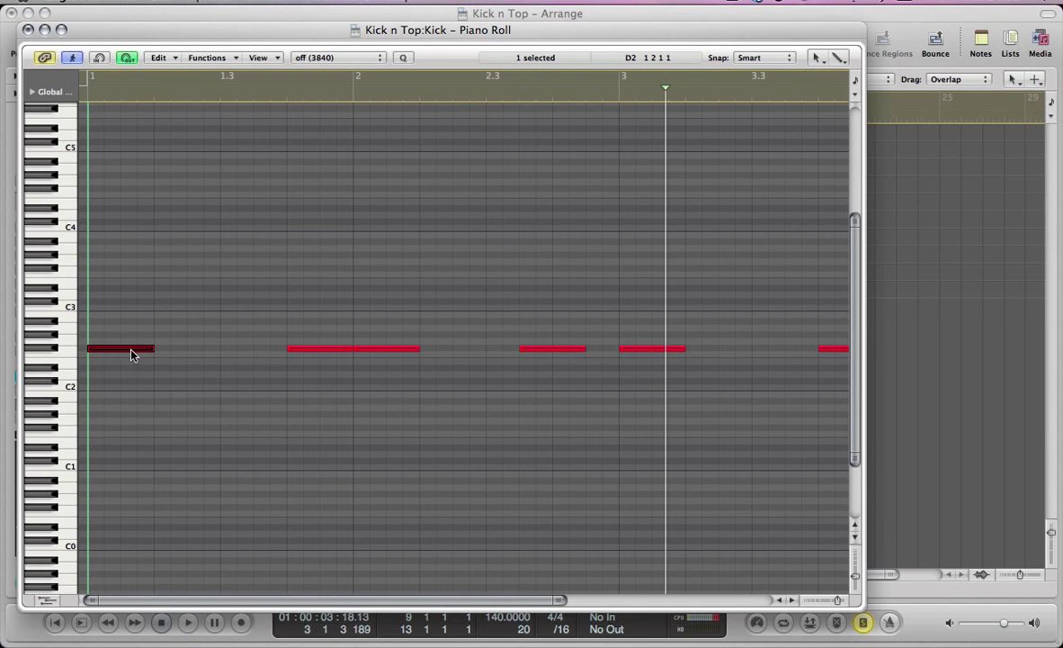
{"action": "key", "text": "super+w"}
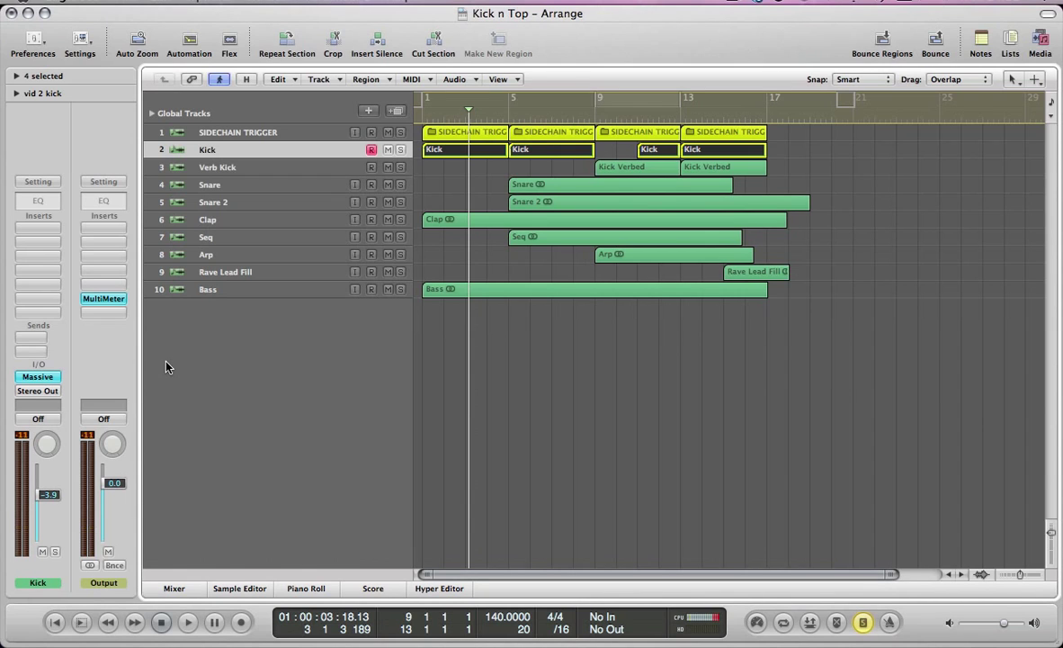
{"action": "key", "text": "space"}
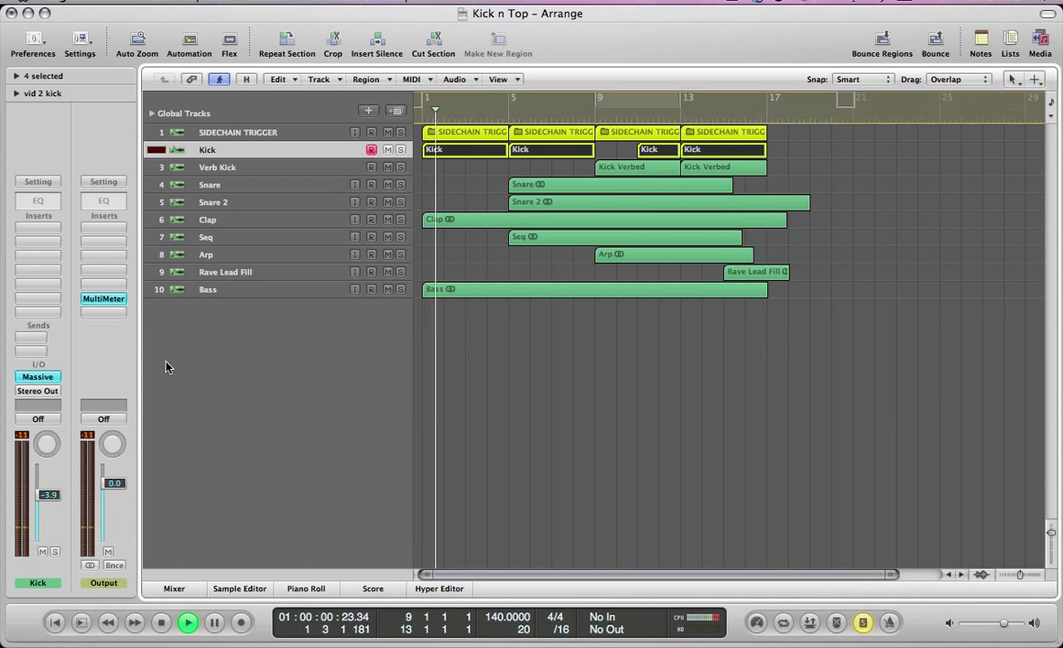
{"action": "key", "text": "Return"}
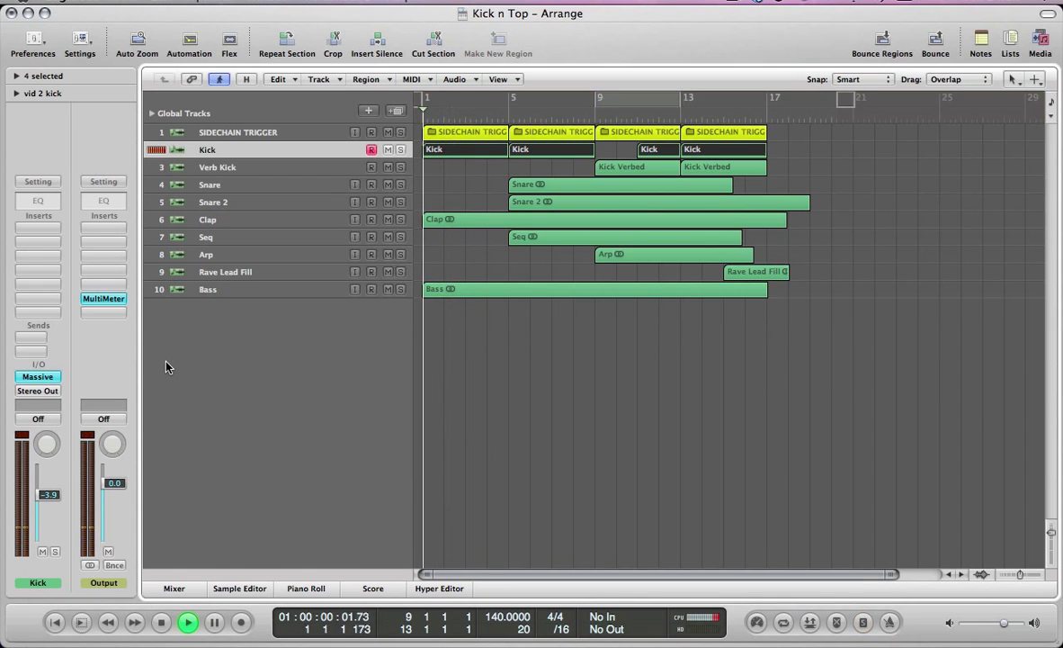
{"action": "key", "text": "space"}
Cycle bars 9–13 over the first Kick Verbed region, play it, then open Verb Kick's Massive
{"action": "left_click", "coordinate": [224, 171]}
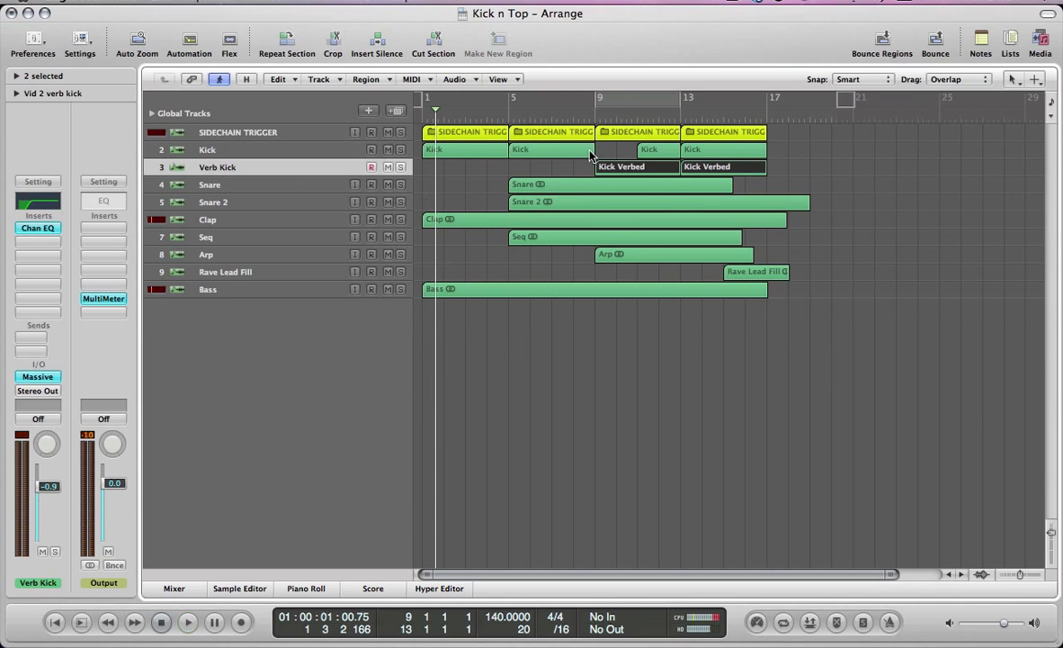
{"action": "left_click_drag", "start_coordinate": [595, 99], "coordinate": [681, 101]}
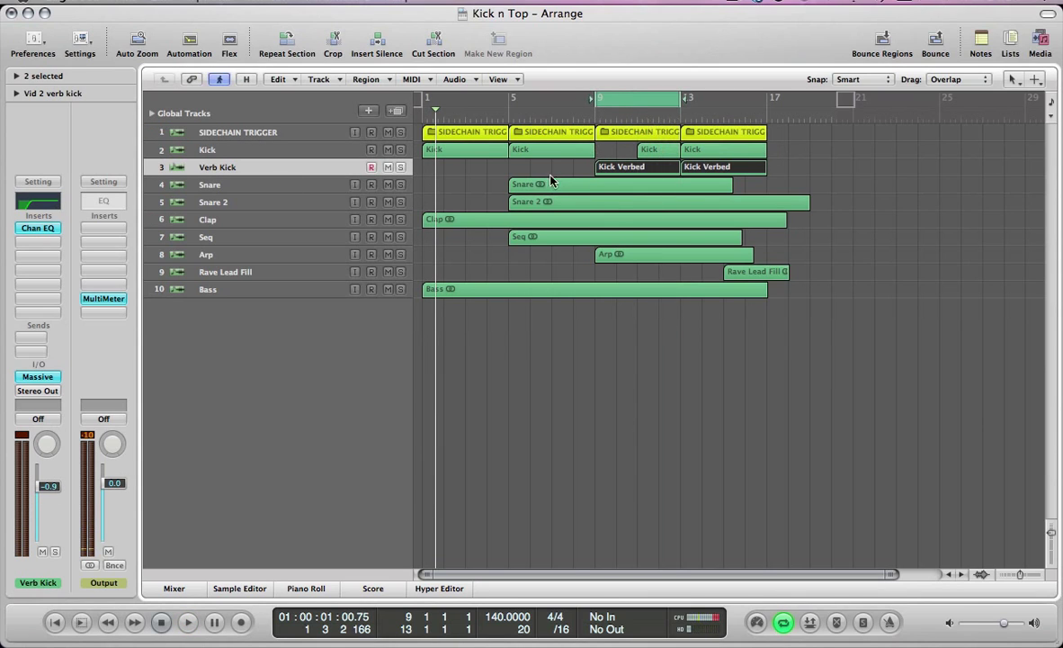
{"action": "left_click", "coordinate": [619, 169]}
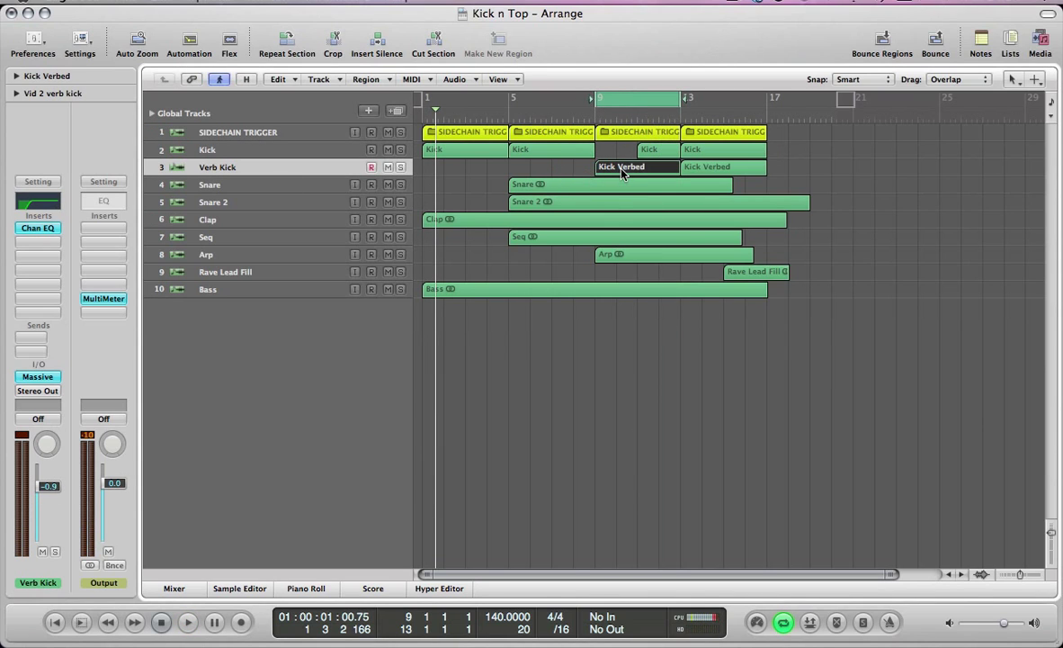
{"action": "key", "text": "space"}
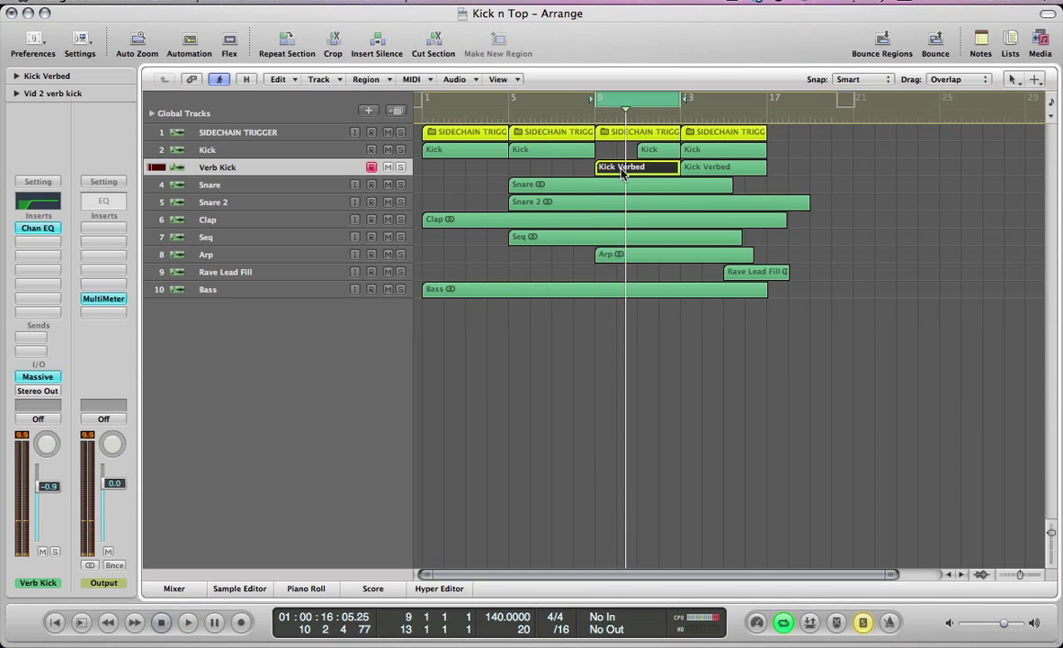
{"action": "key", "text": "space"}
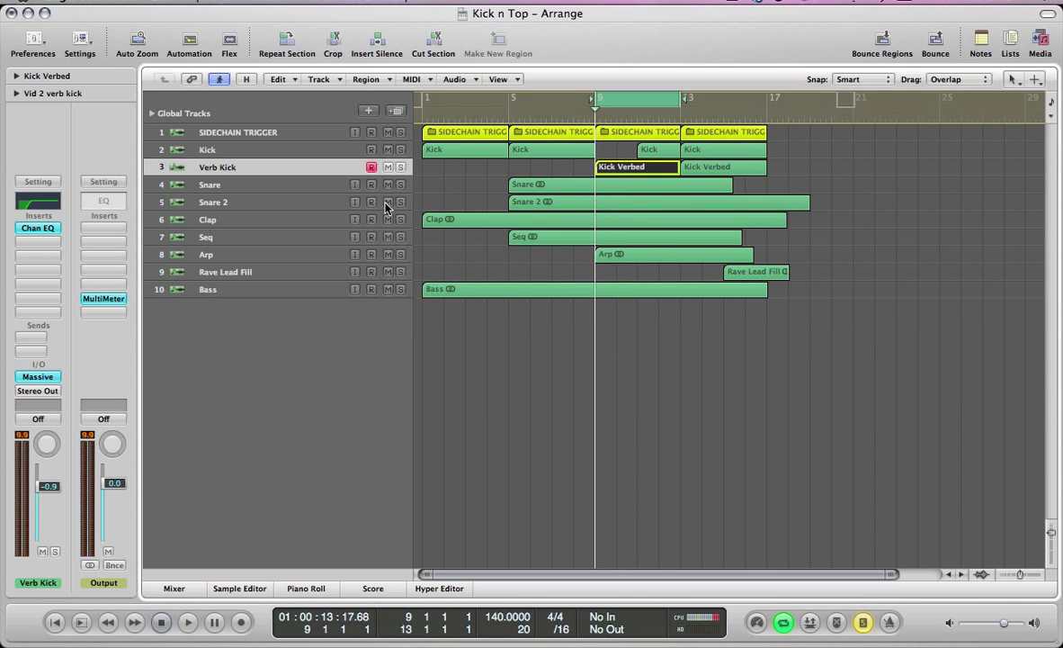
{"action": "left_click", "coordinate": [45, 378]}
Close the main kick's Massive, reposition the Verb Kick's Massive window, and start a new sound
{"action": "left_click", "coordinate": [117, 13]}
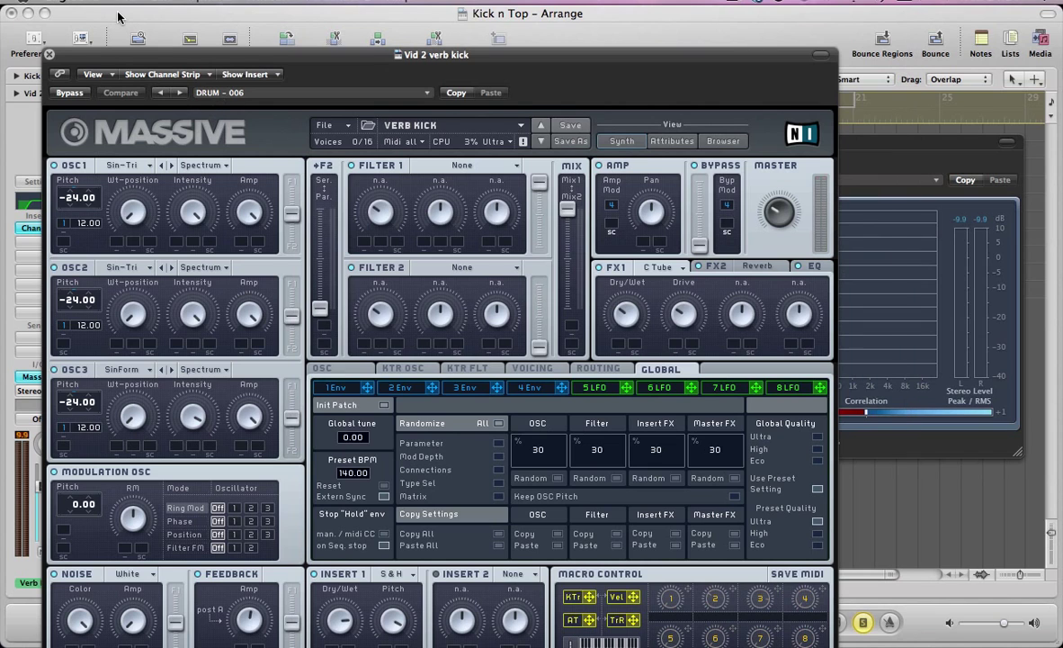
{"action": "left_click_drag", "start_coordinate": [171, 56], "coordinate": [279, 14]}
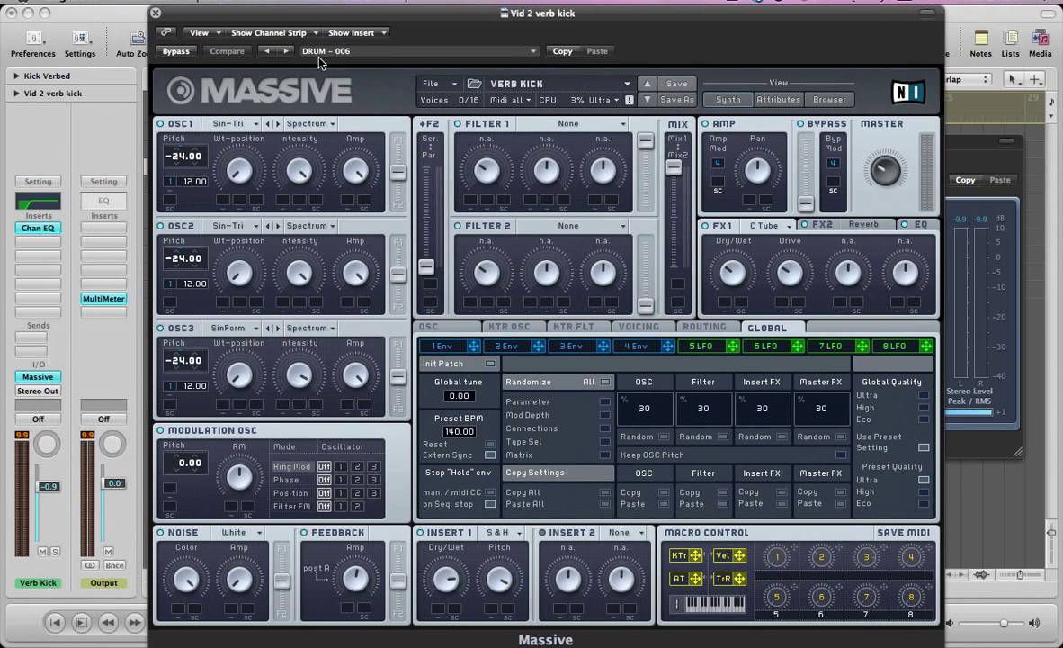
{"action": "left_click", "coordinate": [430, 83]}
{"action": "left_click", "coordinate": [445, 86]}
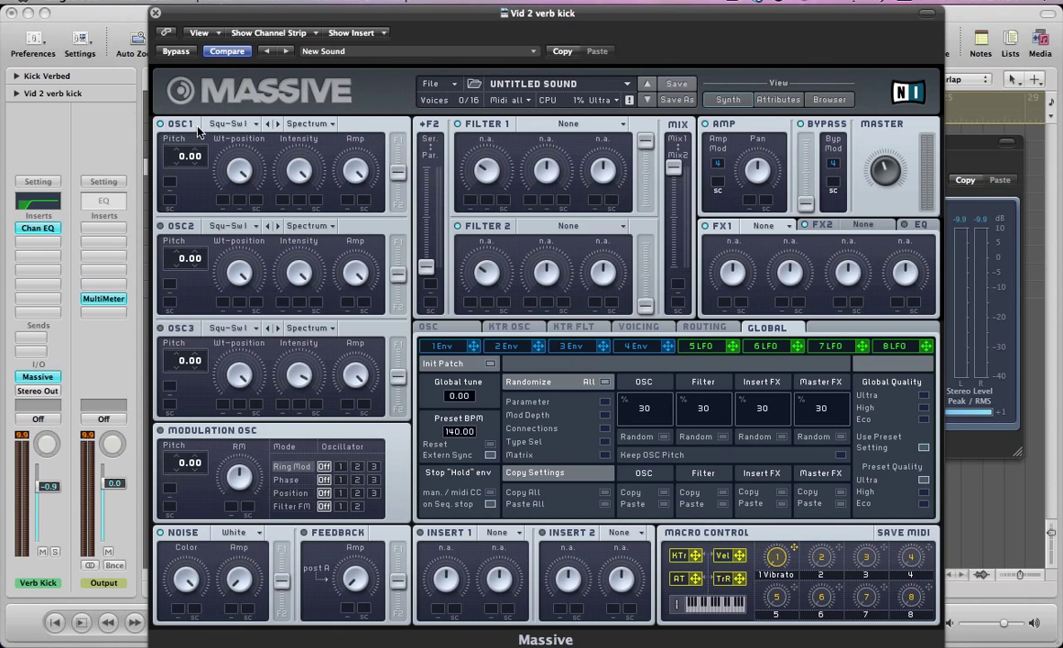
Set oscillator 1 to the Sin-Triangle wavetable with its pitch at -24.00
{"action": "left_click", "coordinate": [228, 124]}
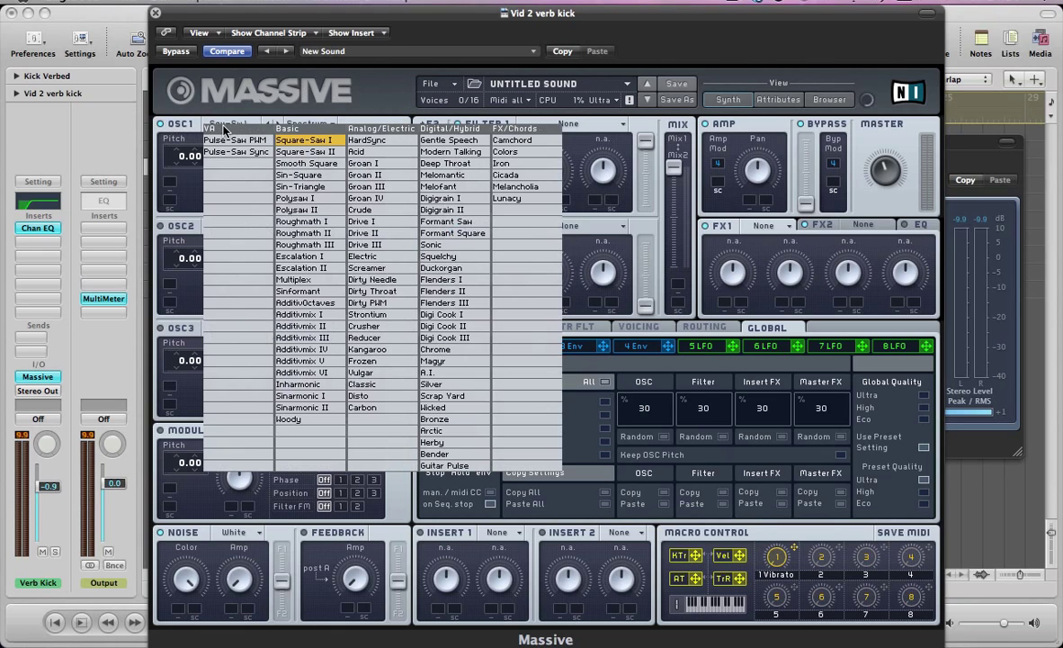
{"action": "left_click", "coordinate": [283, 187]}
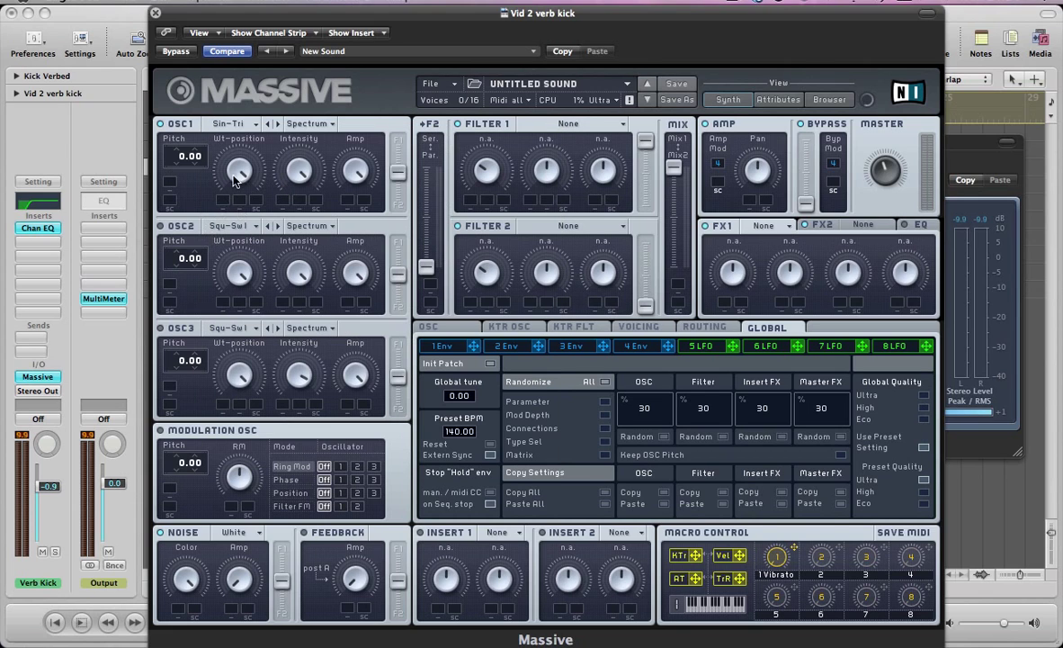
{"action": "left_click", "coordinate": [229, 123]}
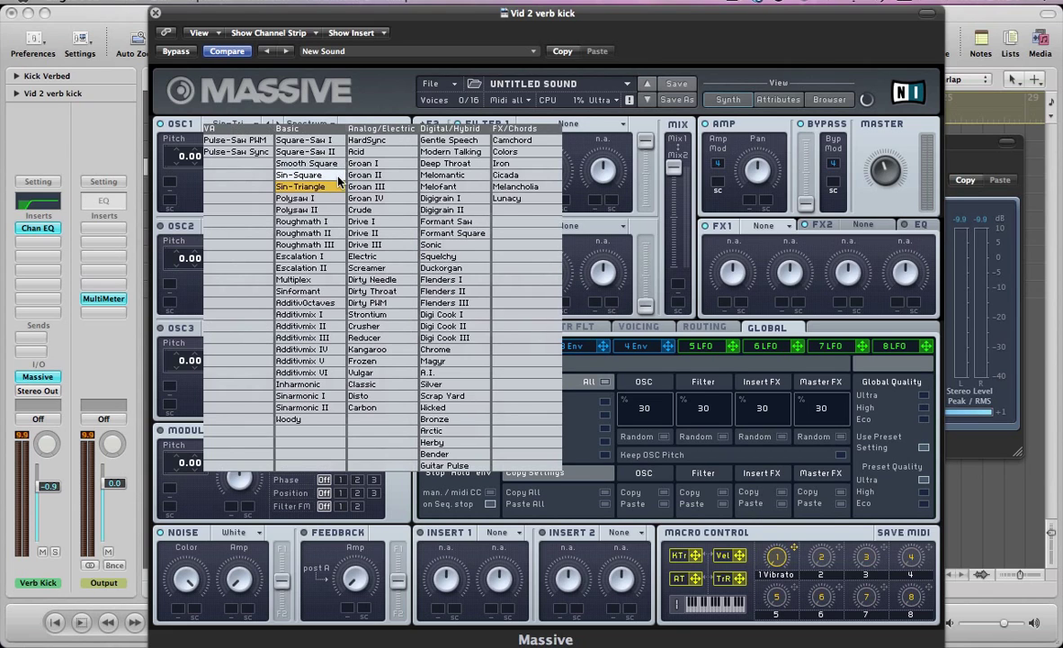
{"action": "left_click", "coordinate": [185, 169]}
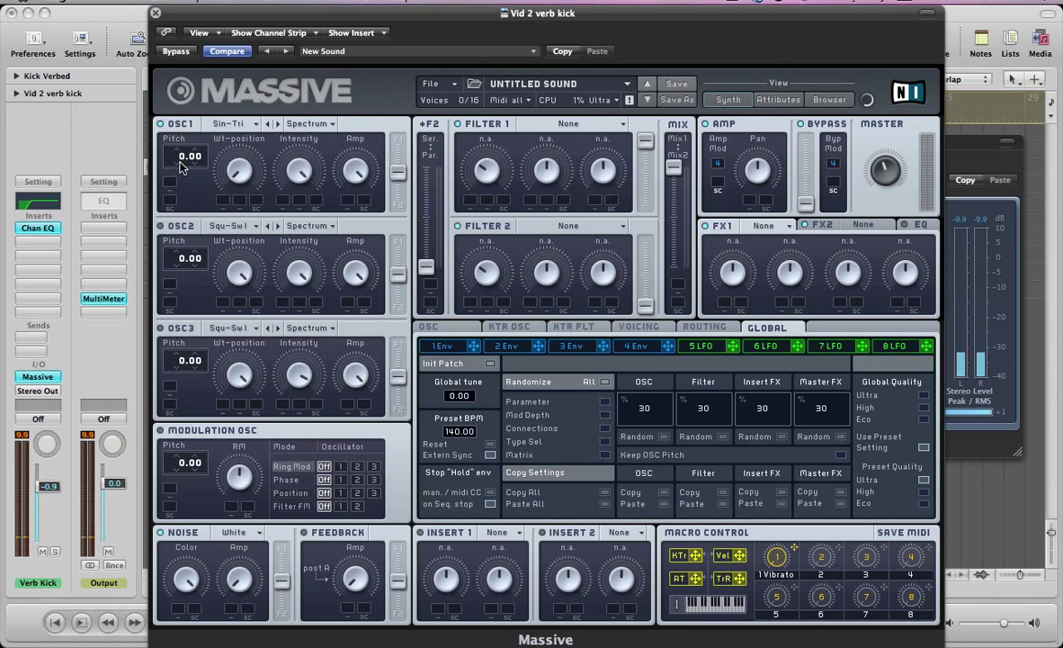
{"action": "left_click_drag", "start_coordinate": [180, 161], "coordinate": [182, 173]}
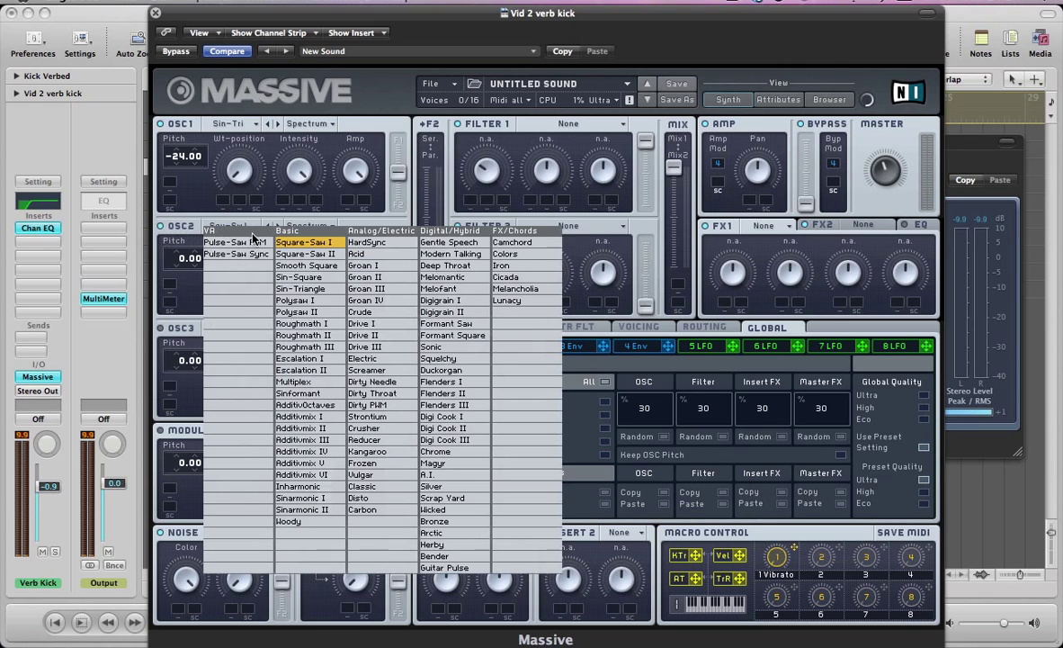
Put oscillator 2 on Sin-Tri and oscillator 3 on SinForm, both pitched to -24.00
{"action": "left_click", "coordinate": [281, 276]}
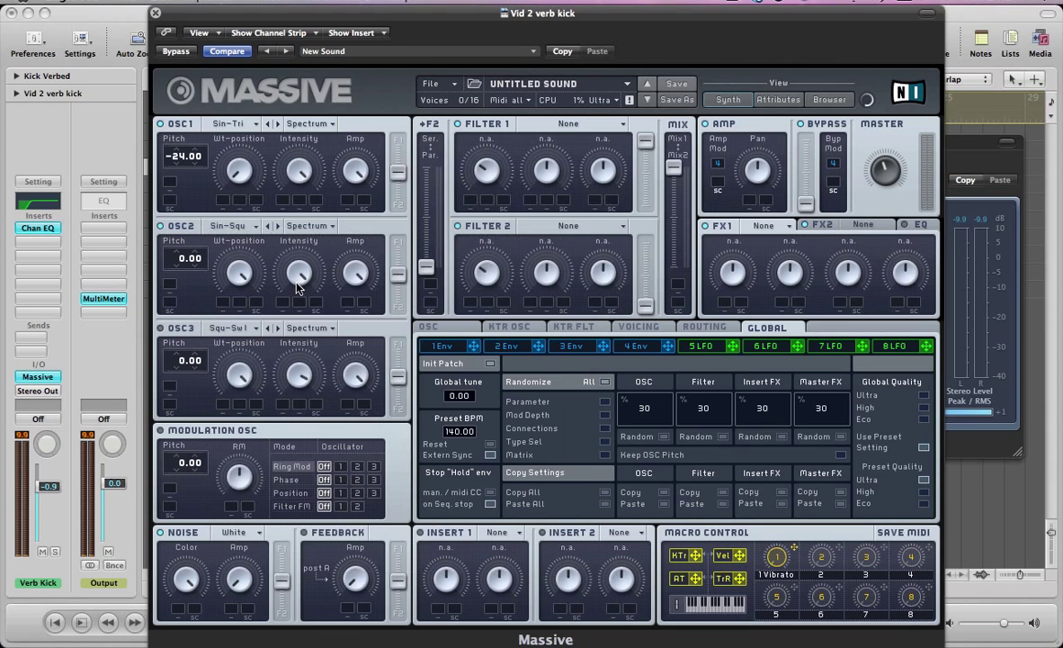
{"action": "left_click", "coordinate": [277, 228]}
{"action": "left_click_drag", "start_coordinate": [245, 274], "coordinate": [259, 264]}
{"action": "left_click", "coordinate": [236, 330]}
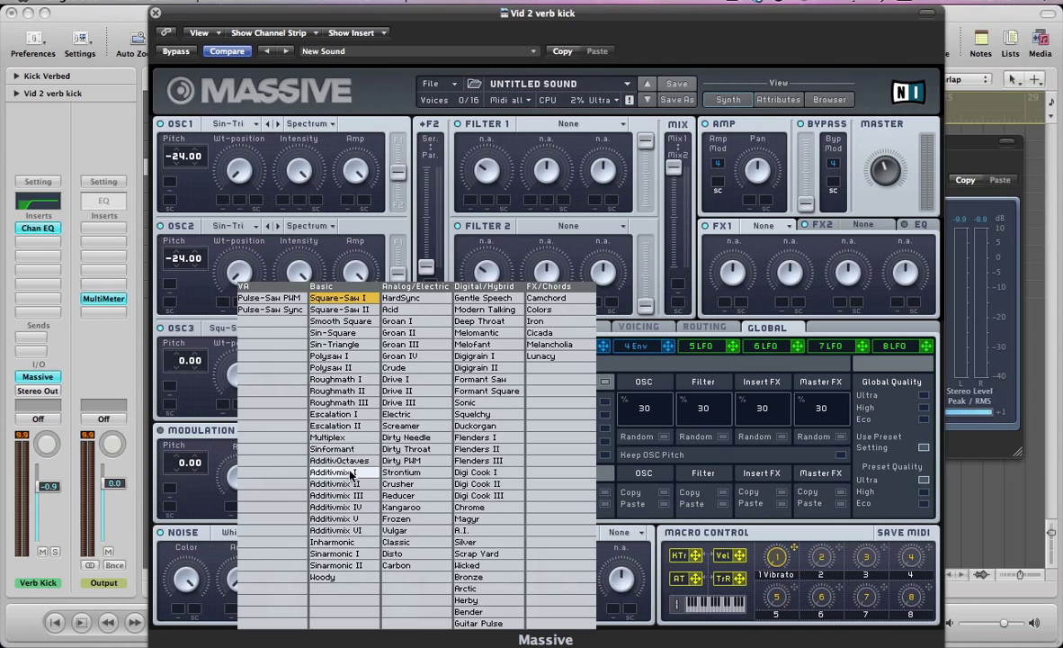
{"action": "left_click", "coordinate": [331, 448]}
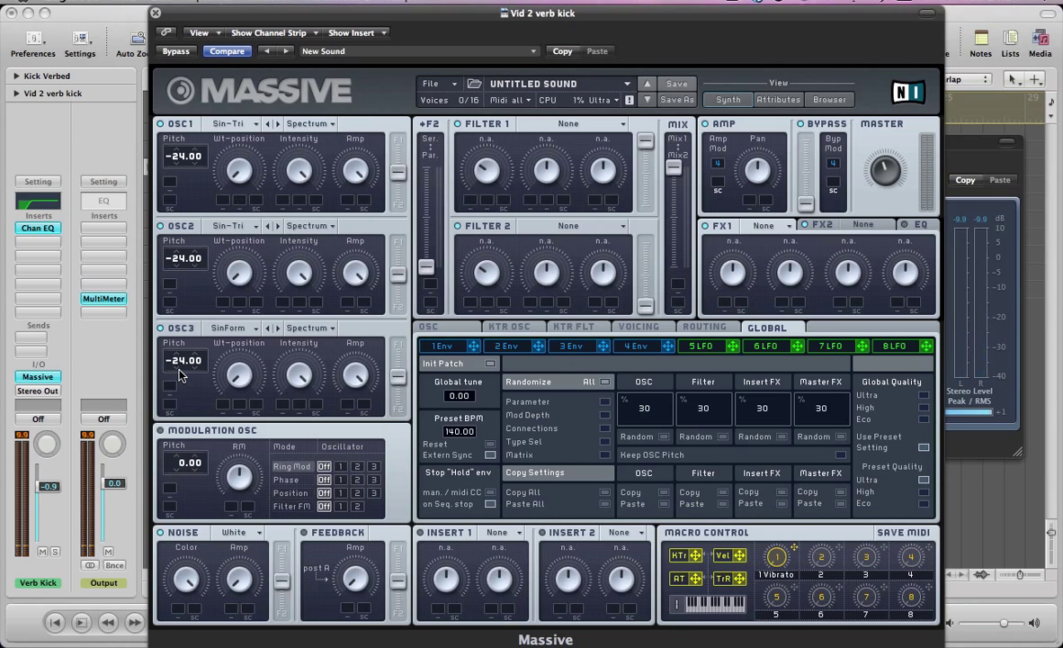
Route envelope 1 to oscillator 1's pitch with a 12.00 modulation amount
{"action": "left_click", "coordinate": [634, 349]}
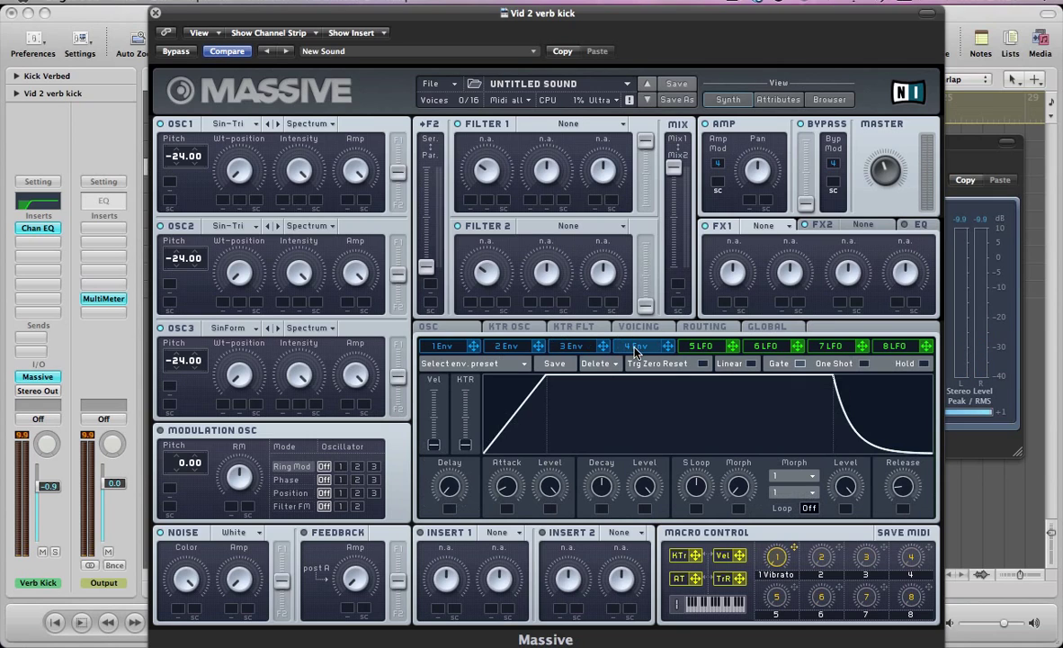
{"action": "left_click", "coordinate": [431, 347]}
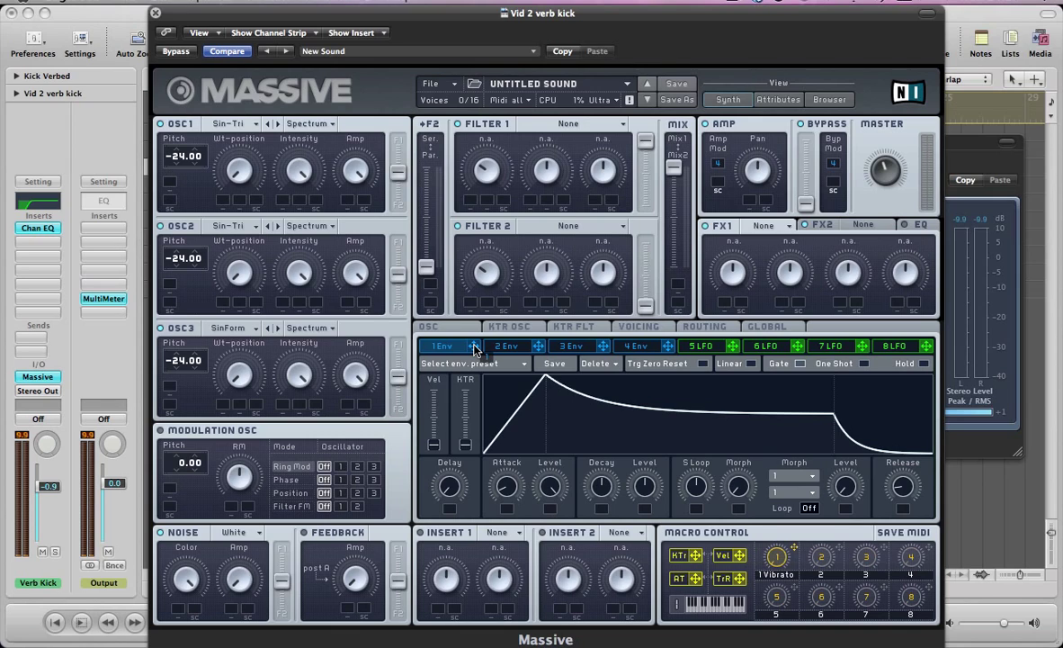
{"action": "left_click_drag", "start_coordinate": [474, 349], "coordinate": [169, 388]}
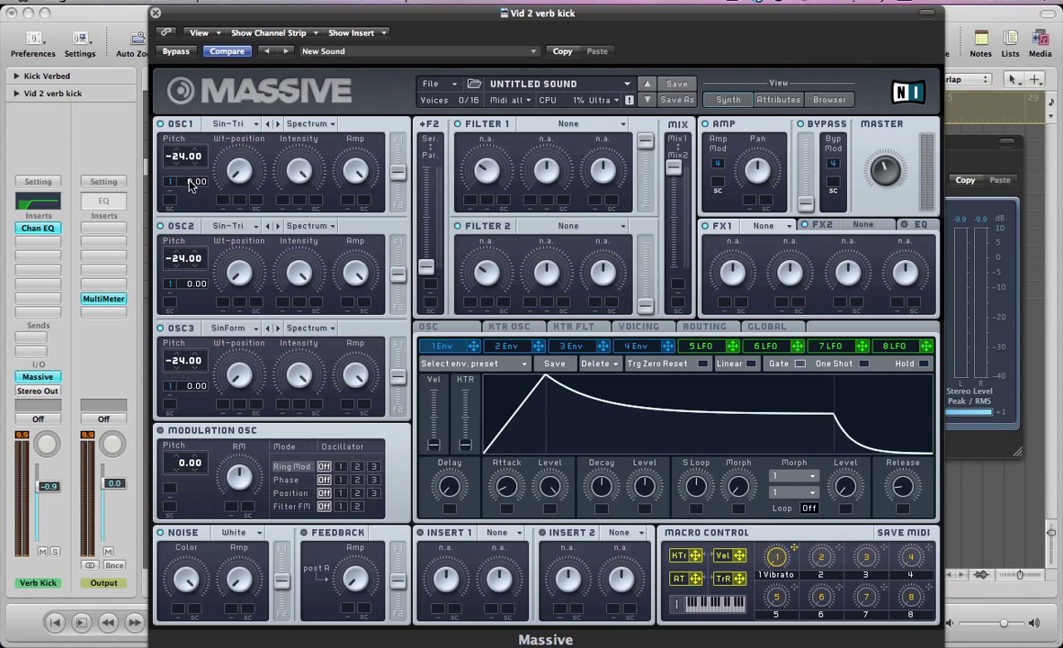
{"action": "left_click_drag", "start_coordinate": [190, 184], "coordinate": [195, 174]}
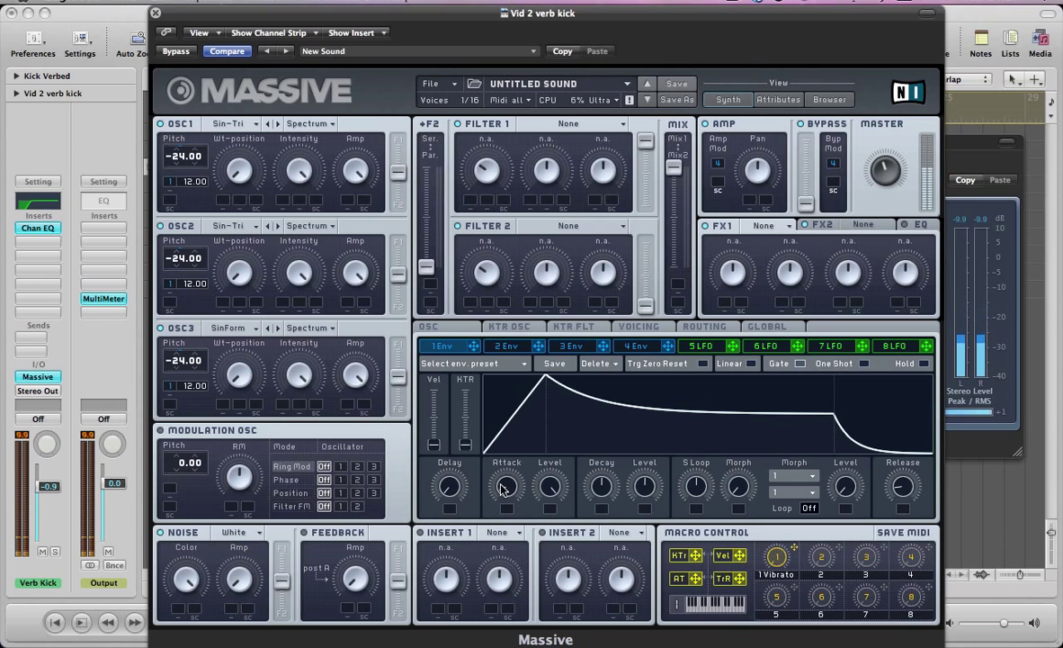
Give envelope 1 a fast attack and short decay, with sustain at zero
{"action": "left_click_drag", "start_coordinate": [503, 487], "coordinate": [509, 486]}
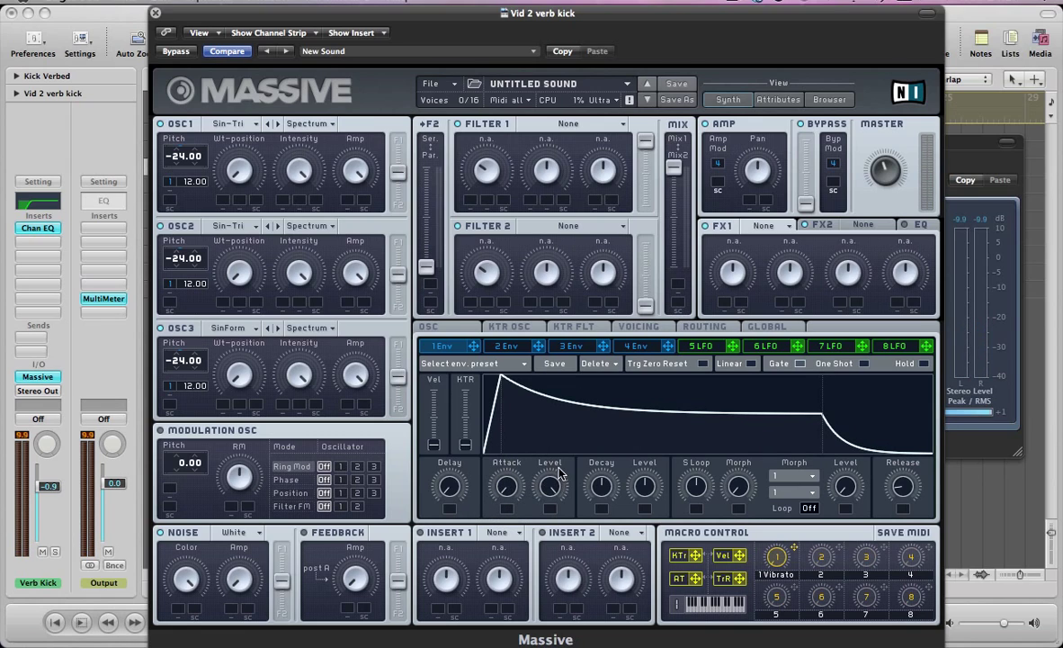
{"action": "left_click_drag", "start_coordinate": [600, 499], "coordinate": [600, 501]}
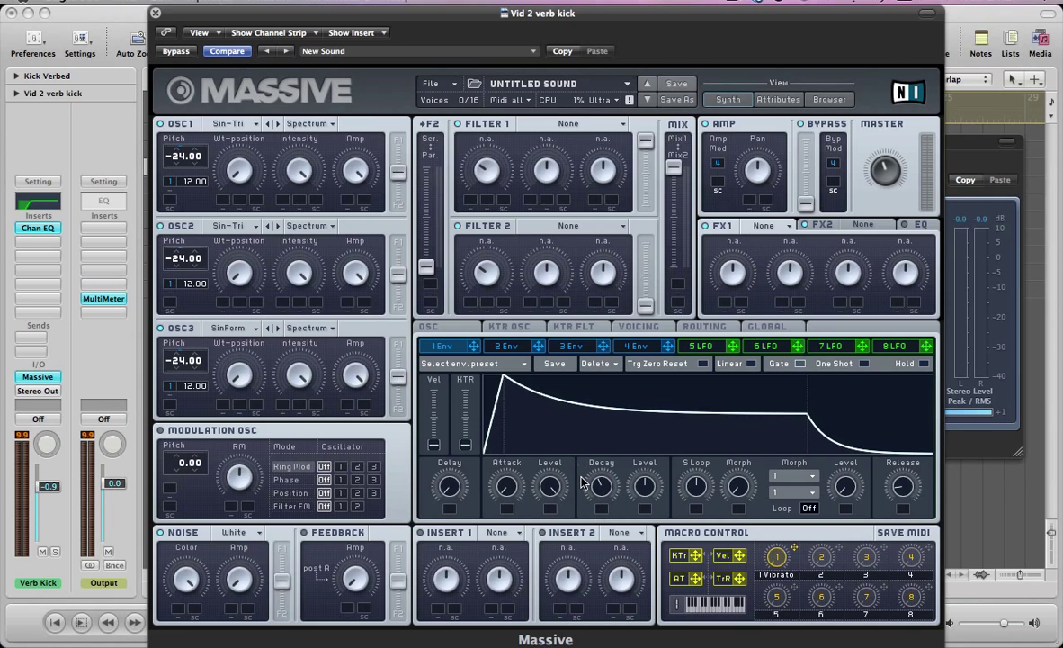
{"action": "left_click_drag", "start_coordinate": [598, 488], "coordinate": [601, 454]}
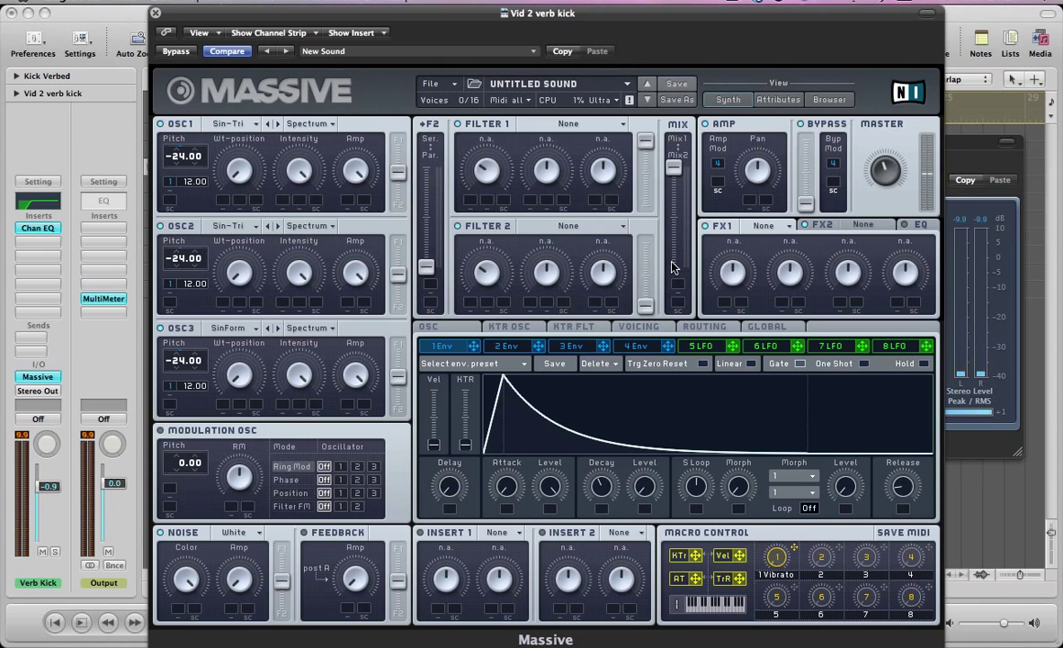
Make the patch monophonic in the Voicing settings
{"action": "left_click", "coordinate": [628, 327]}
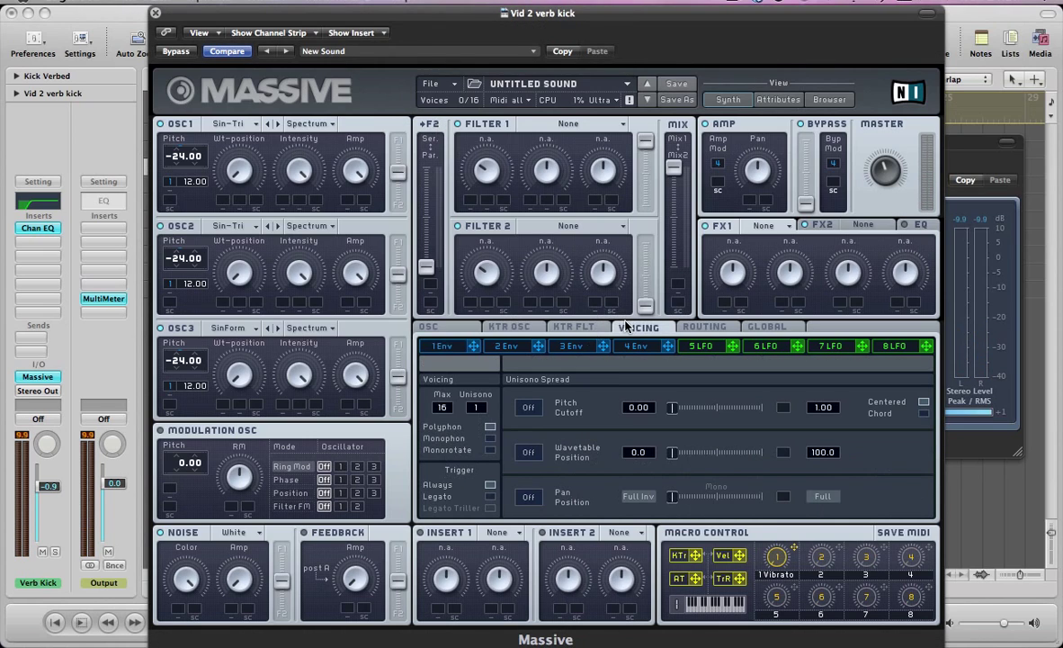
{"action": "left_click", "coordinate": [489, 439]}
{"action": "left_click", "coordinate": [429, 327]}
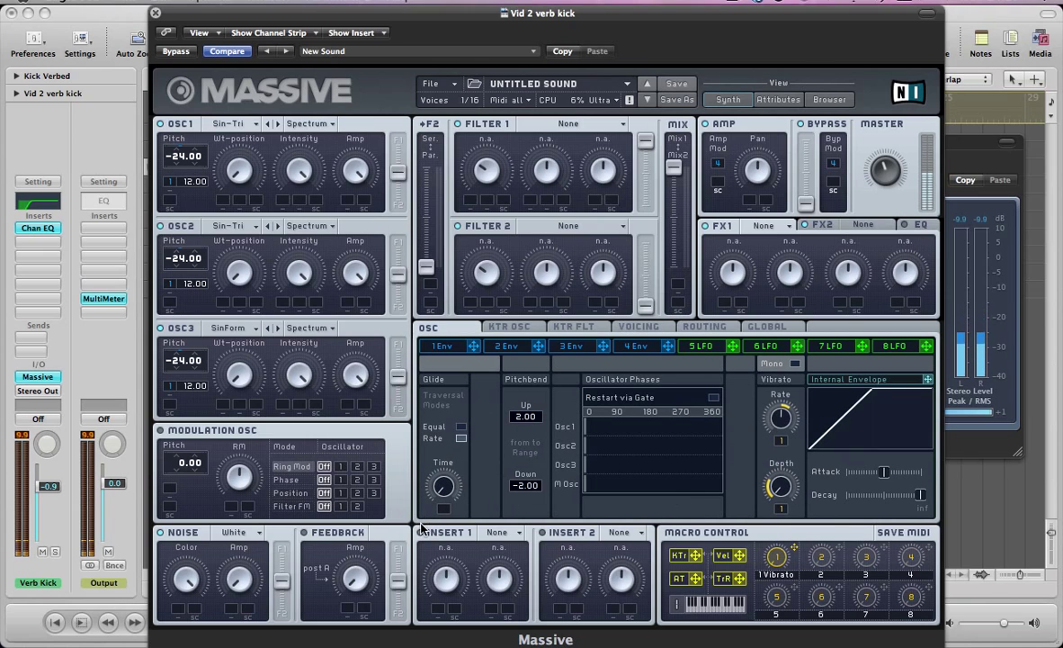
Load C Tube distortion into FX1 and turn its Dry/Wet mix down
{"action": "left_click", "coordinate": [763, 225]}
{"action": "left_click", "coordinate": [761, 376]}
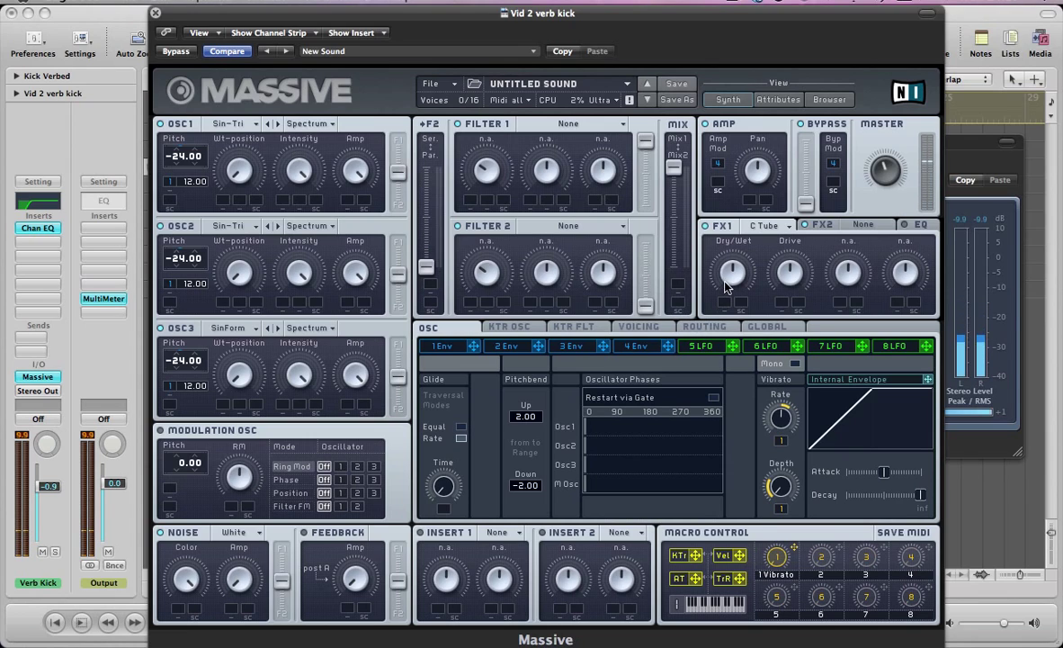
{"action": "left_click_drag", "start_coordinate": [726, 284], "coordinate": [727, 304]}
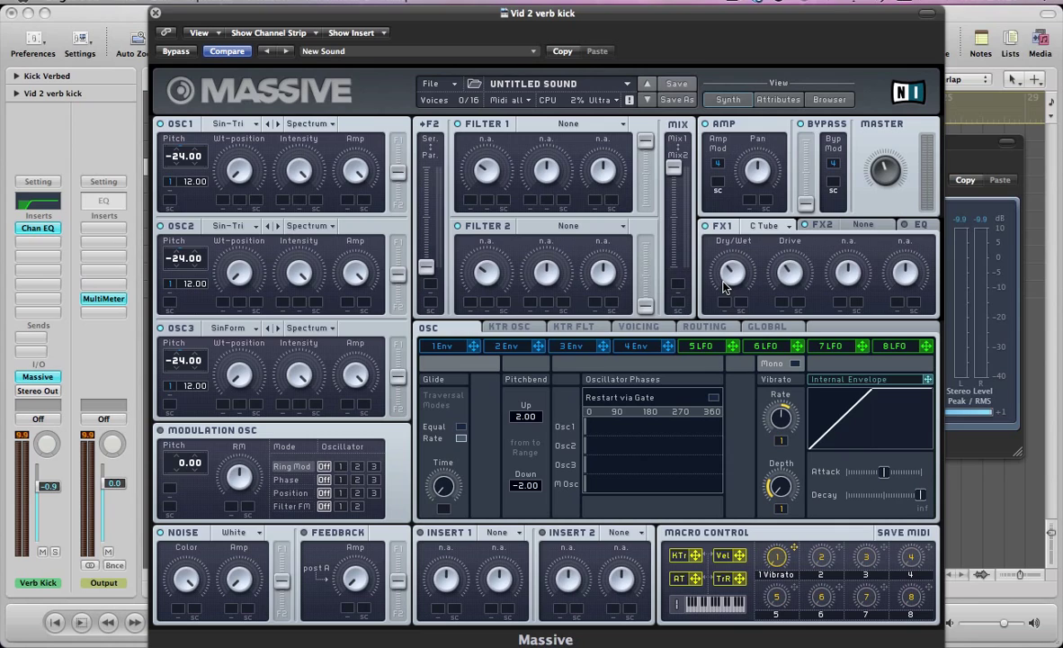
{"action": "left_click_drag", "start_coordinate": [733, 268], "coordinate": [789, 268]}
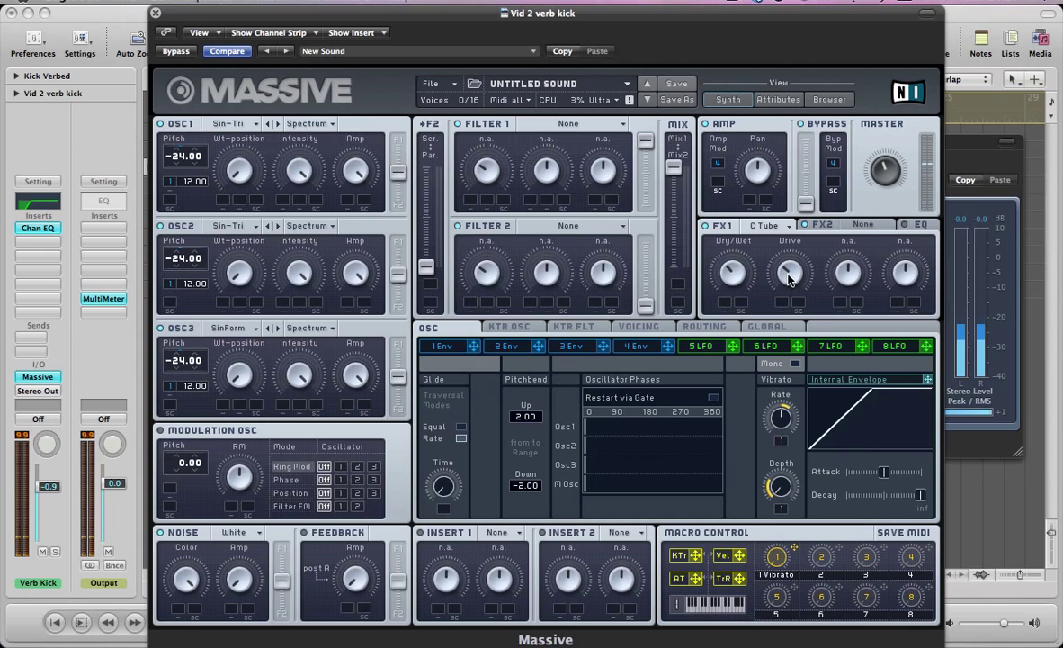
Load Reverb into the FX2 effect slot
{"action": "left_click", "coordinate": [875, 230]}
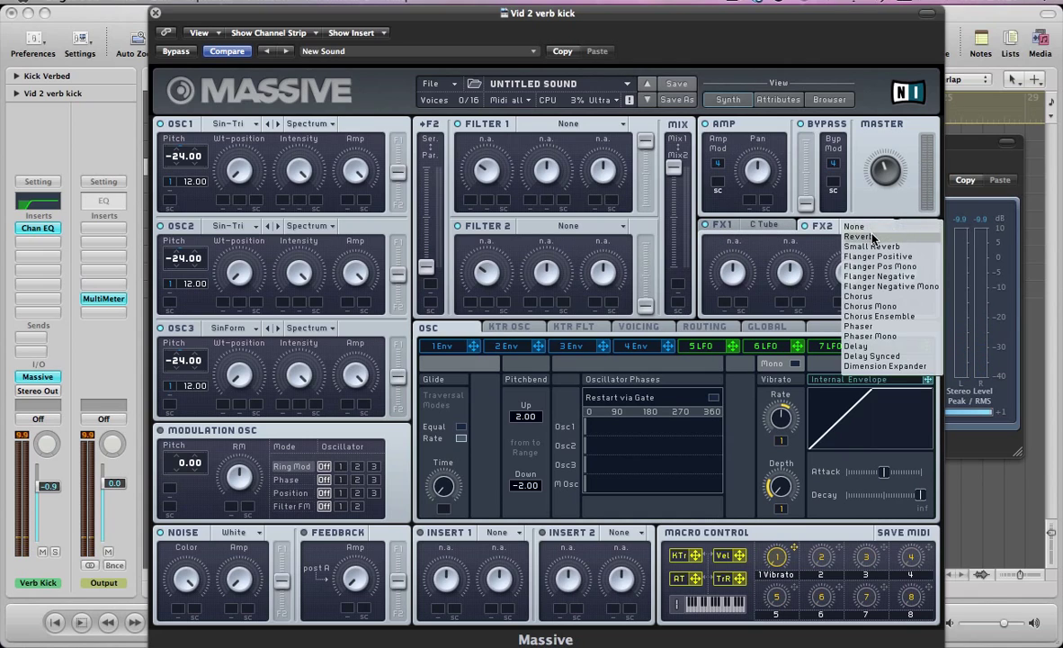
{"action": "left_click", "coordinate": [872, 239]}
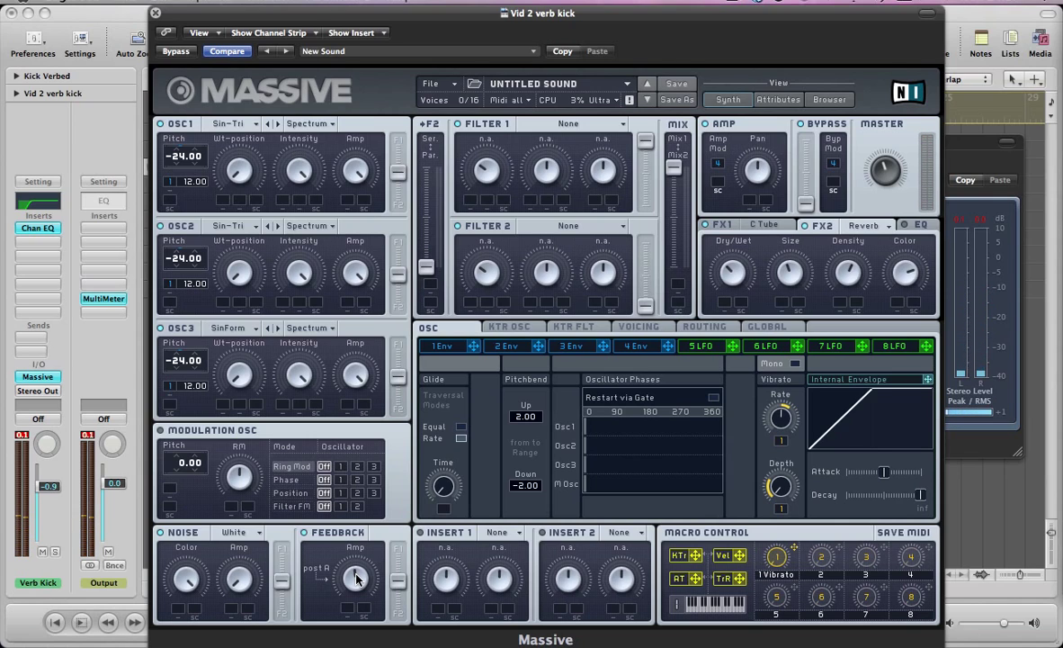
Give envelope 4 a near-instant attack, a lower decay level and a shorter decay
{"action": "left_click", "coordinate": [621, 349]}
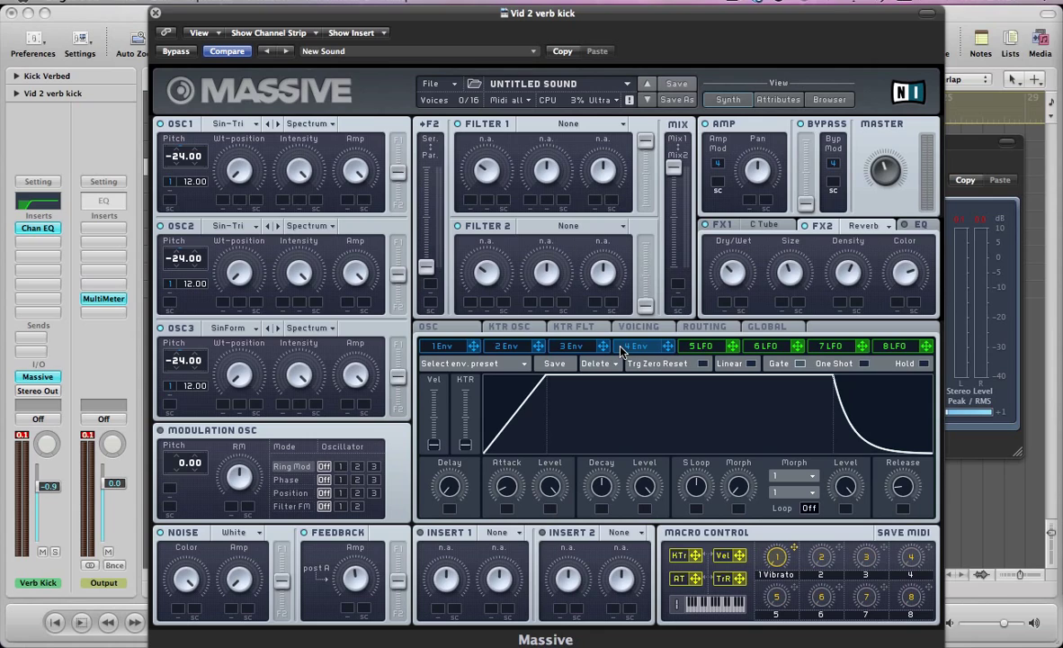
{"action": "left_click_drag", "start_coordinate": [504, 493], "coordinate": [452, 511]}
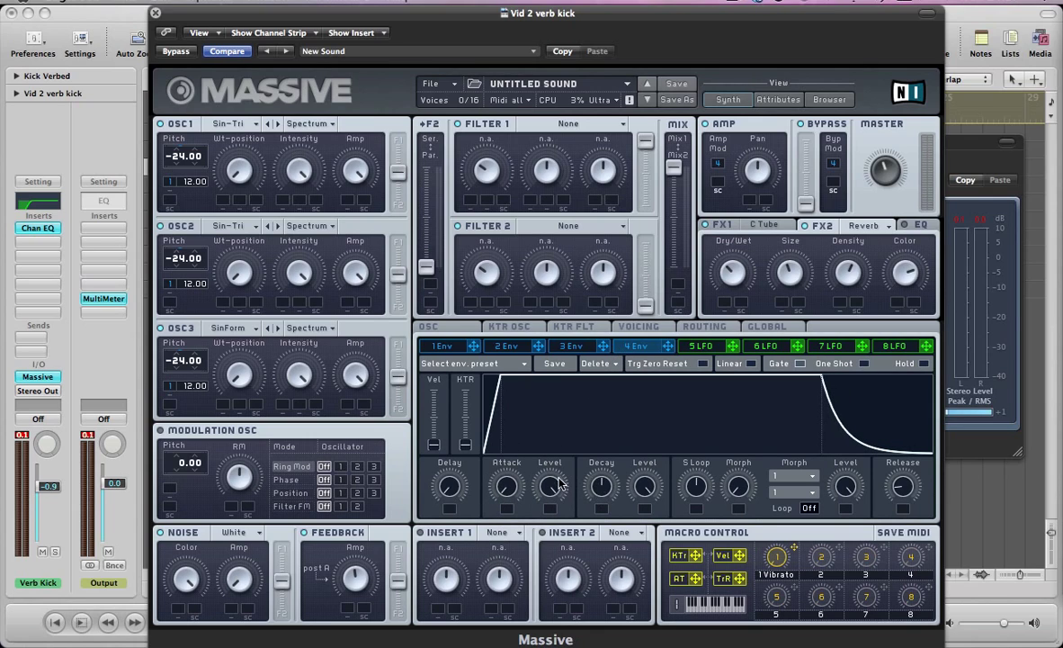
{"action": "left_click_drag", "start_coordinate": [642, 486], "coordinate": [644, 509]}
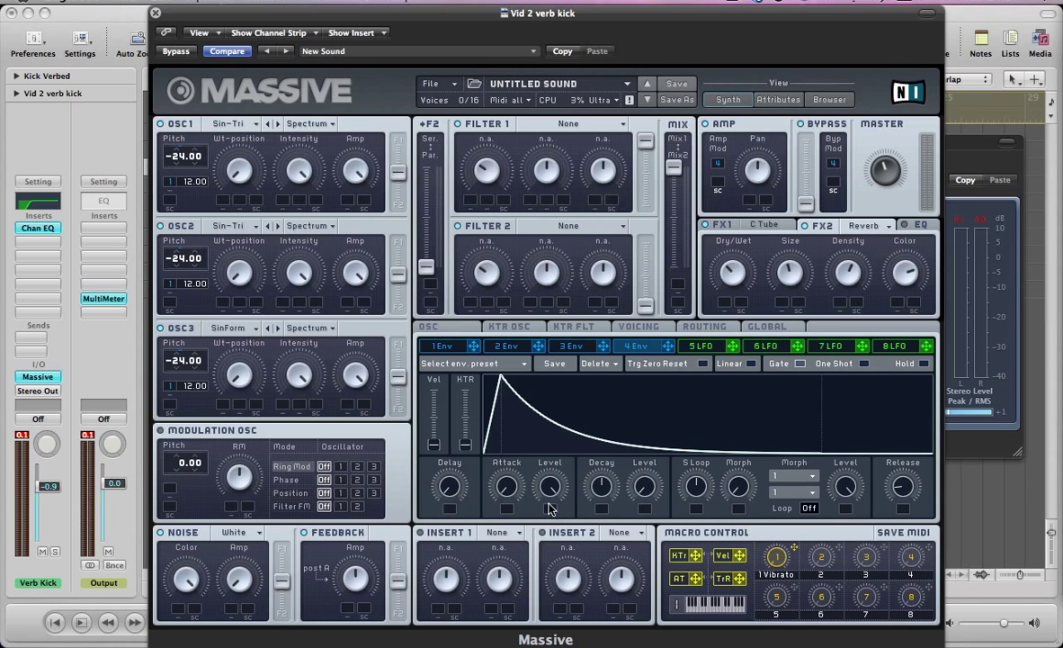
{"action": "left_click_drag", "start_coordinate": [601, 485], "coordinate": [593, 538]}
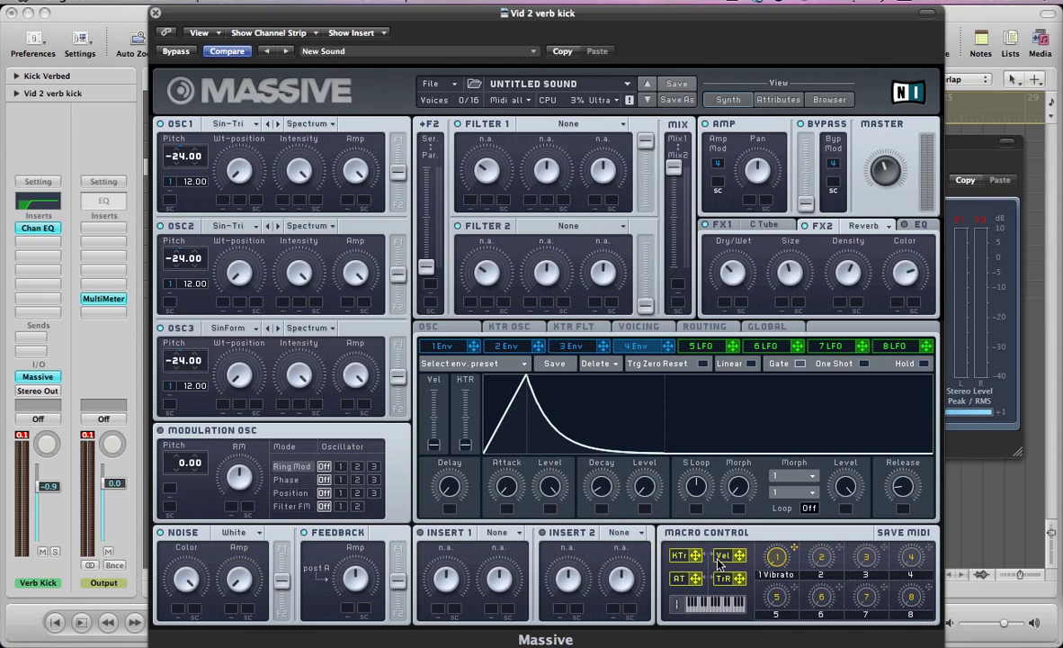
Assign Velocity to modulate envelope 4's Decay and set the modulation amount
{"action": "left_click_drag", "start_coordinate": [736, 558], "coordinate": [601, 515]}
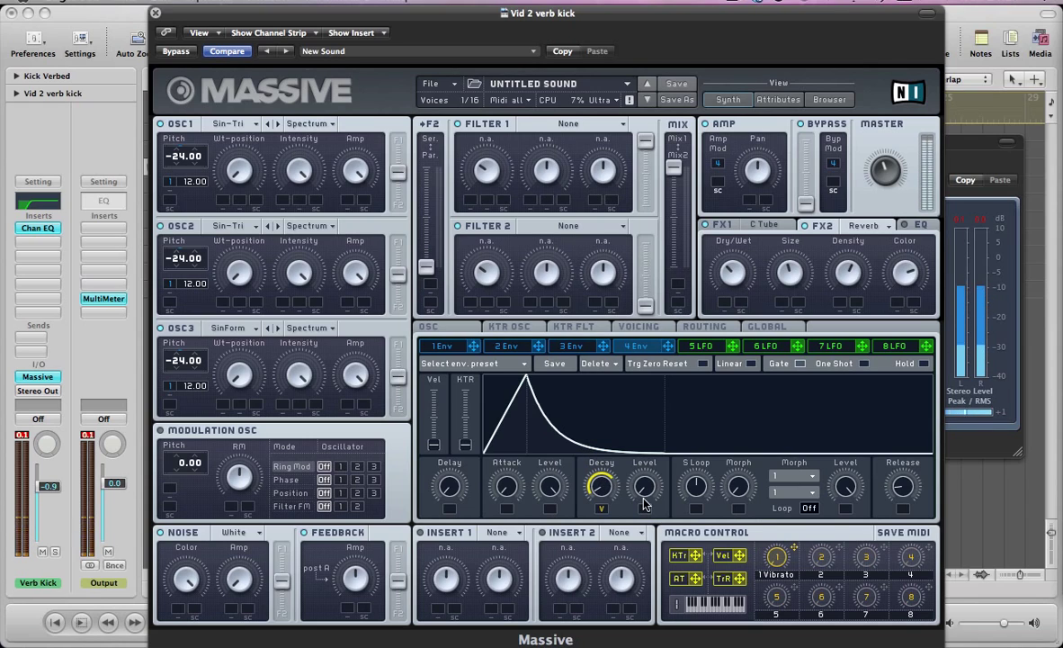
{"action": "left_click_drag", "start_coordinate": [598, 504], "coordinate": [600, 508]}
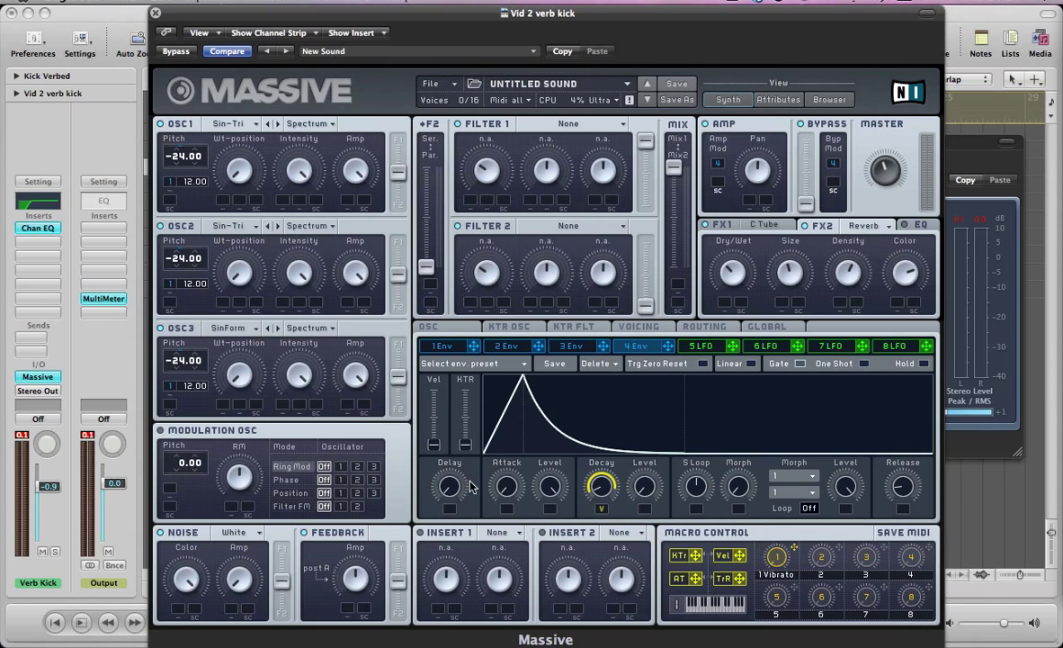
Set Massive's Insert 1 to S&H and close the plug-in window
{"action": "left_click", "coordinate": [506, 538]}
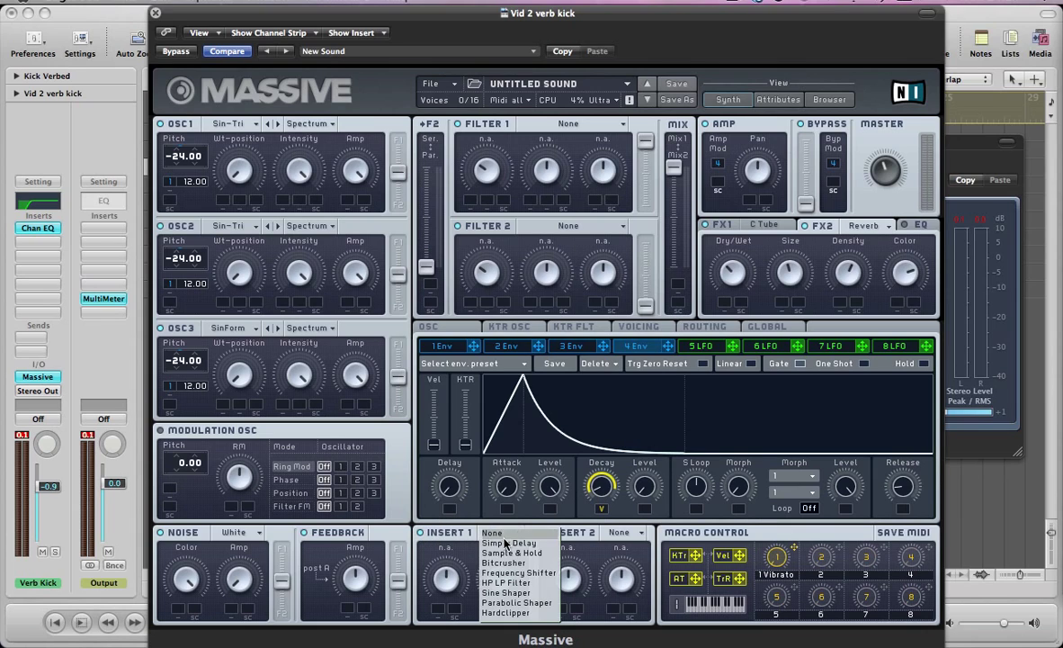
{"action": "left_click", "coordinate": [508, 555]}
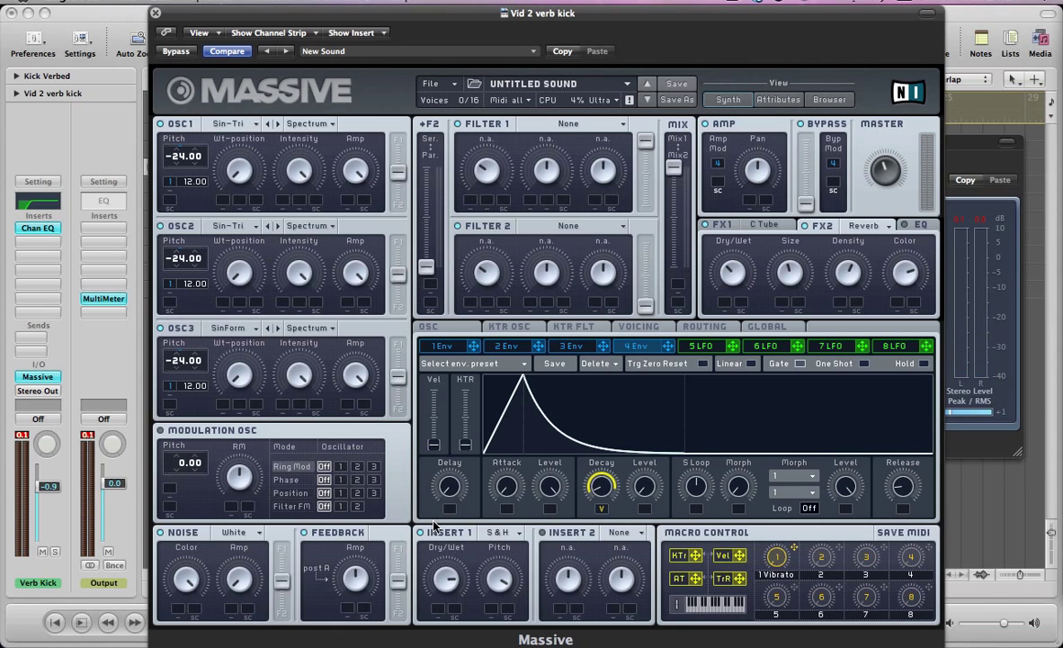
{"action": "key", "text": "super+w"}
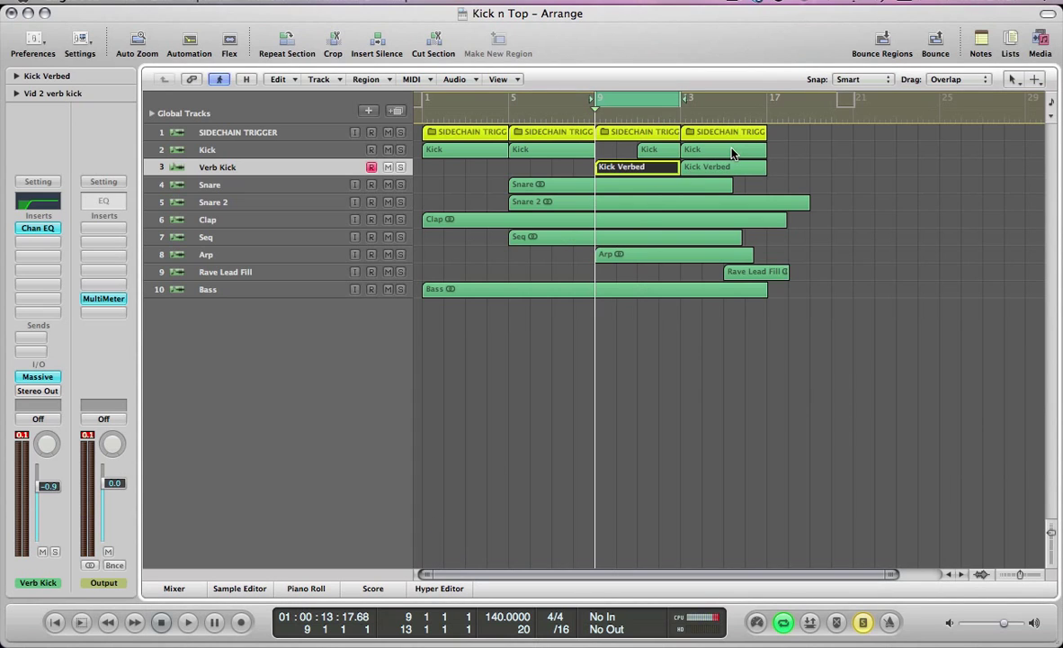
Play the Kick and Kick Verbed regions at bar 13 together, then reopen Massive
{"action": "left_click_drag", "start_coordinate": [782, 180], "coordinate": [690, 152]}
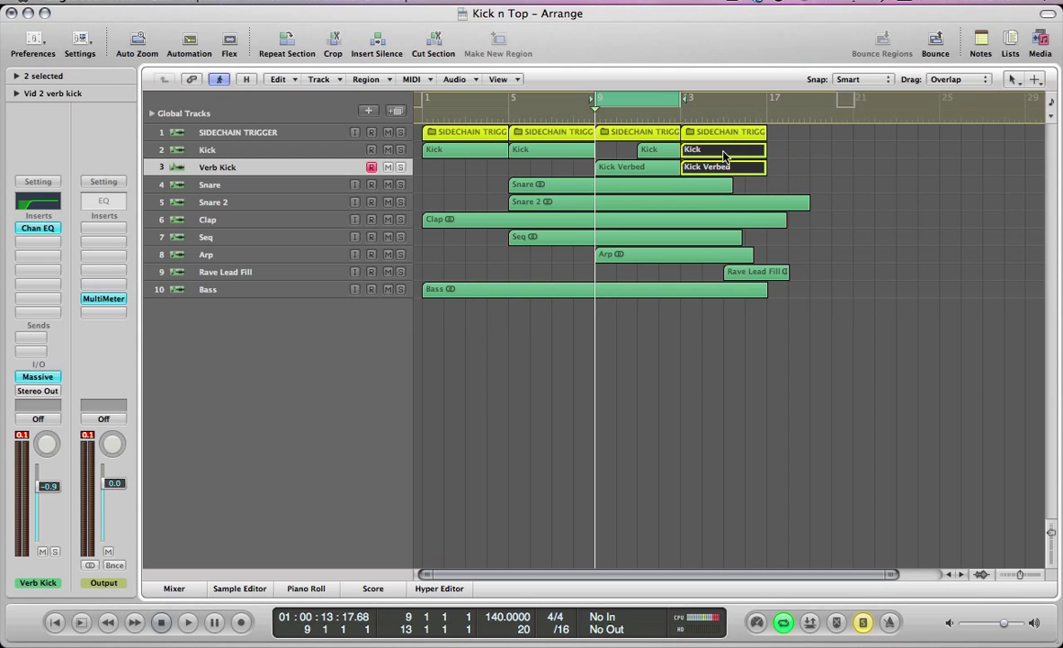
{"action": "key", "text": "space"}
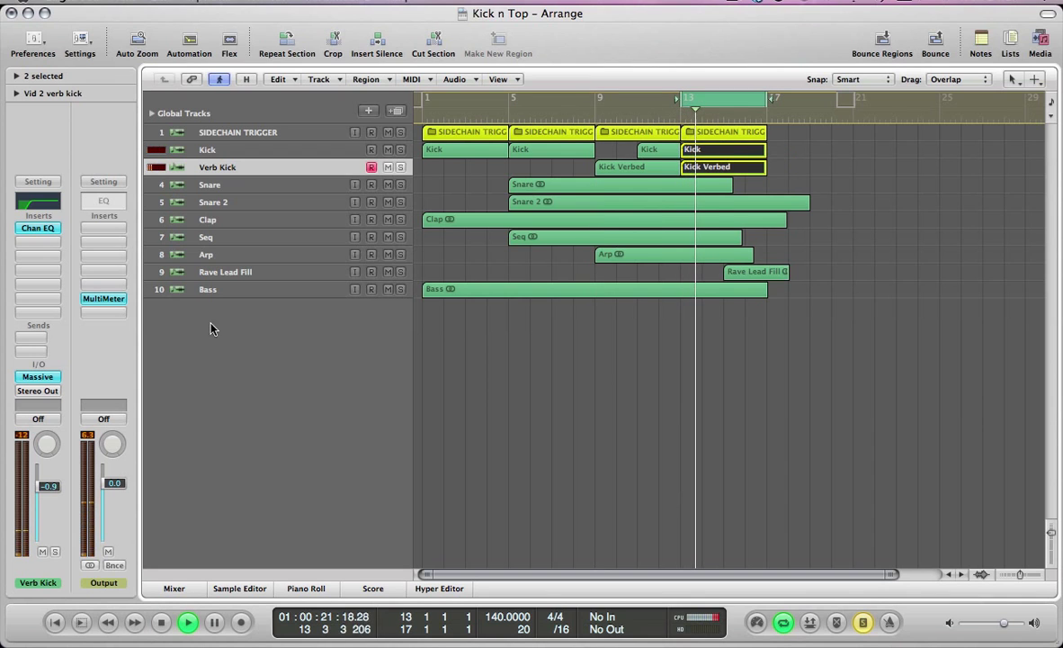
{"action": "key", "text": "v"}
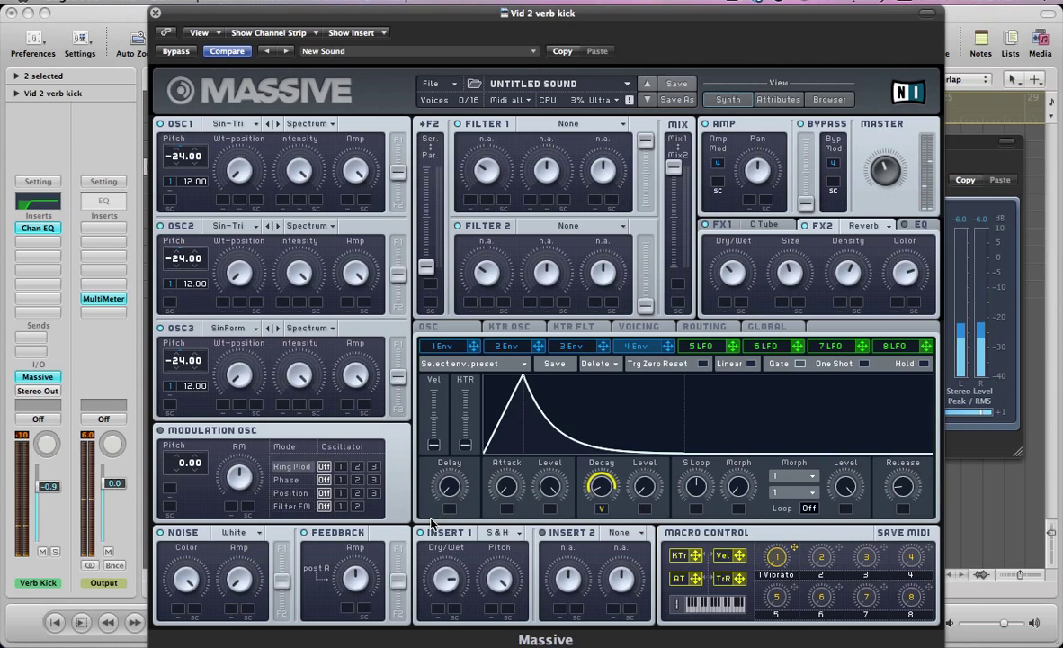
Show Massive's OSC page and bring the Output MultiMeter analyzer to the front
{"action": "left_click", "coordinate": [428, 327]}
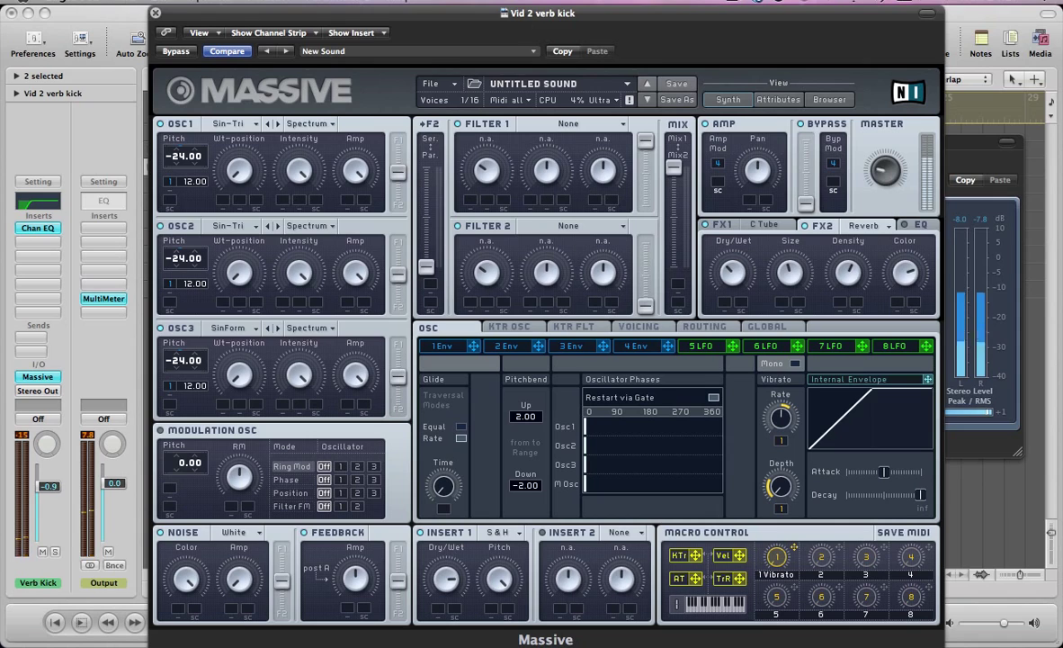
{"action": "left_click", "coordinate": [959, 153]}
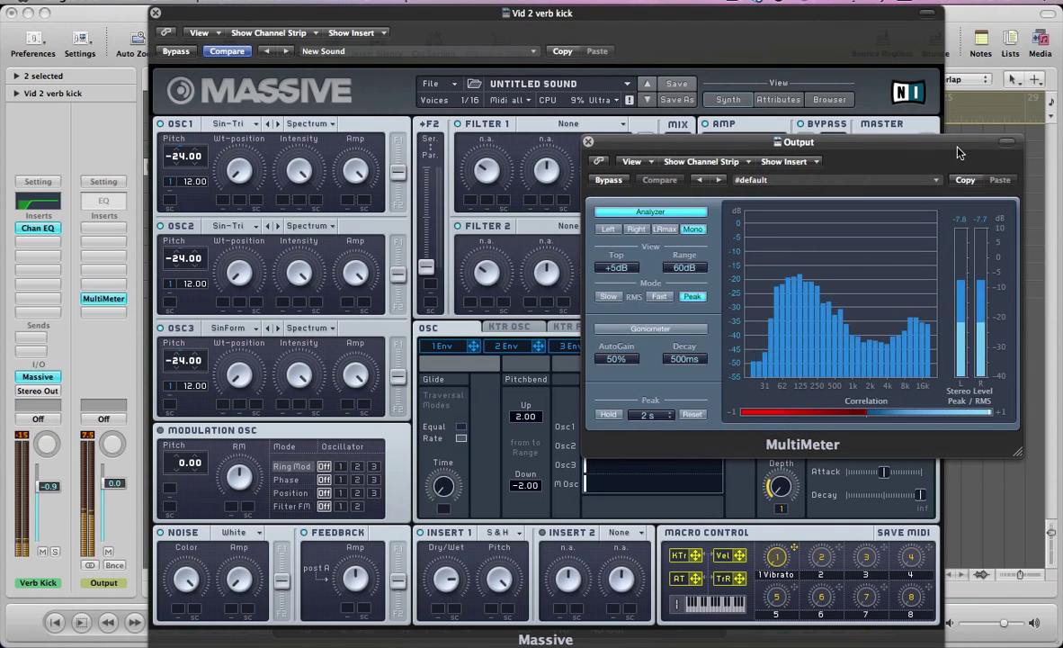
Turn on the Verb Kick Channel EQ analyzer, play, and compare EQ bypassed versus active
{"action": "left_click", "coordinate": [34, 228]}
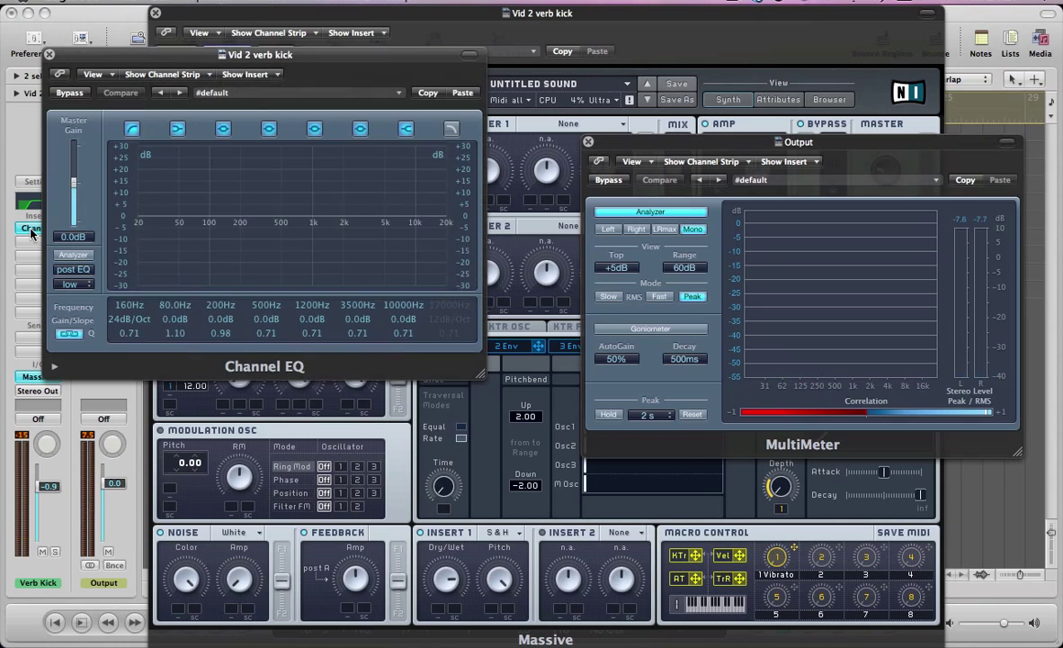
{"action": "left_click", "coordinate": [71, 256]}
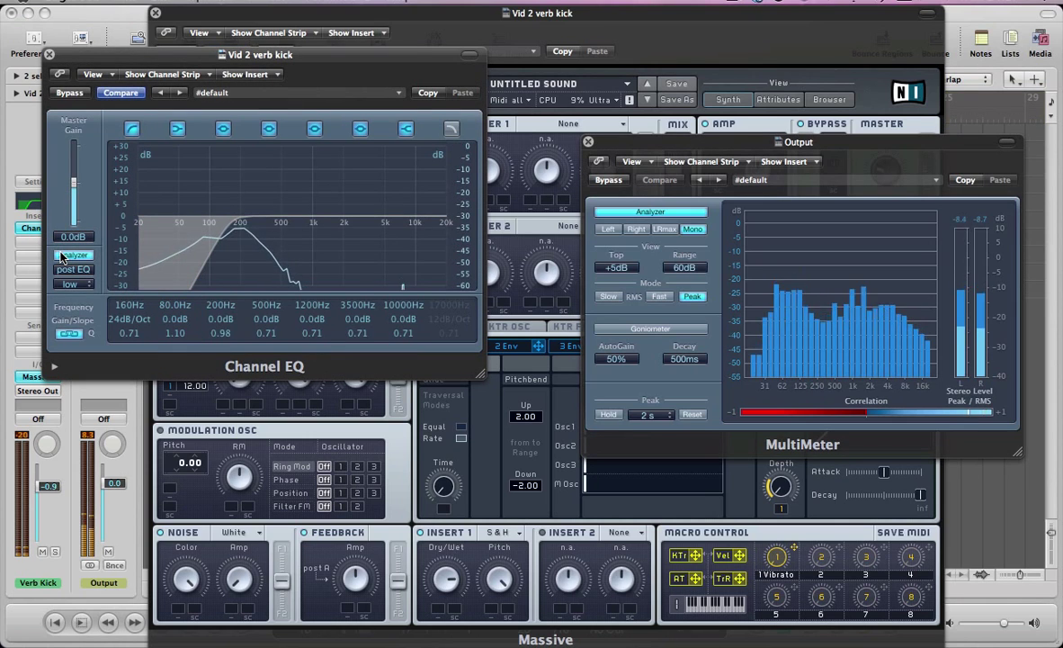
{"action": "key", "text": "v"}
{"action": "left_click", "coordinate": [230, 168]}
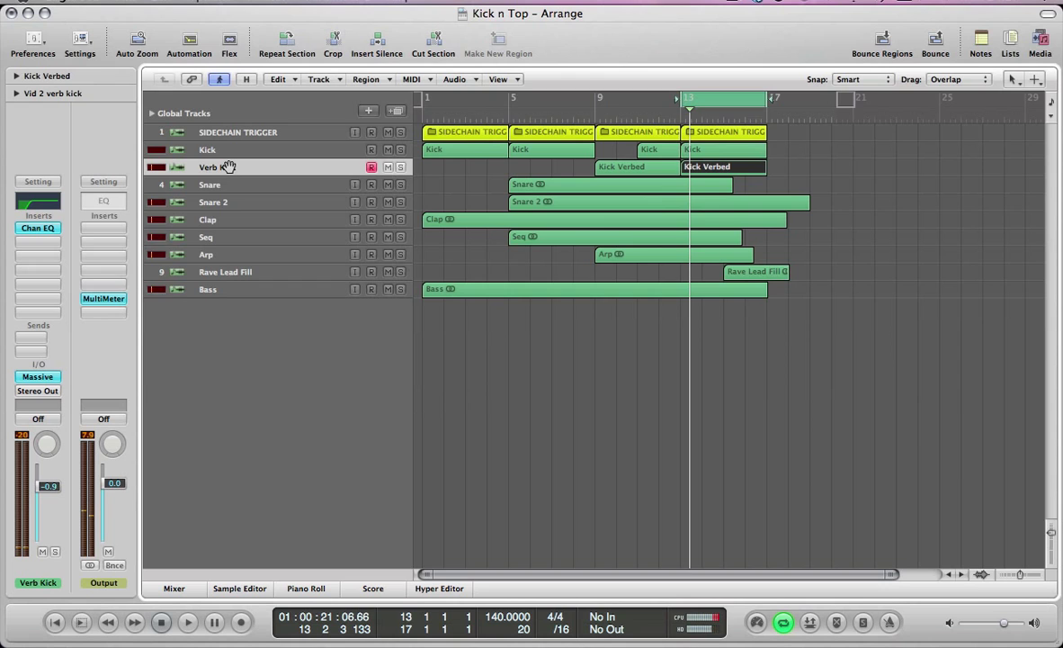
{"action": "key", "text": "space"}
{"action": "key", "text": "v"}
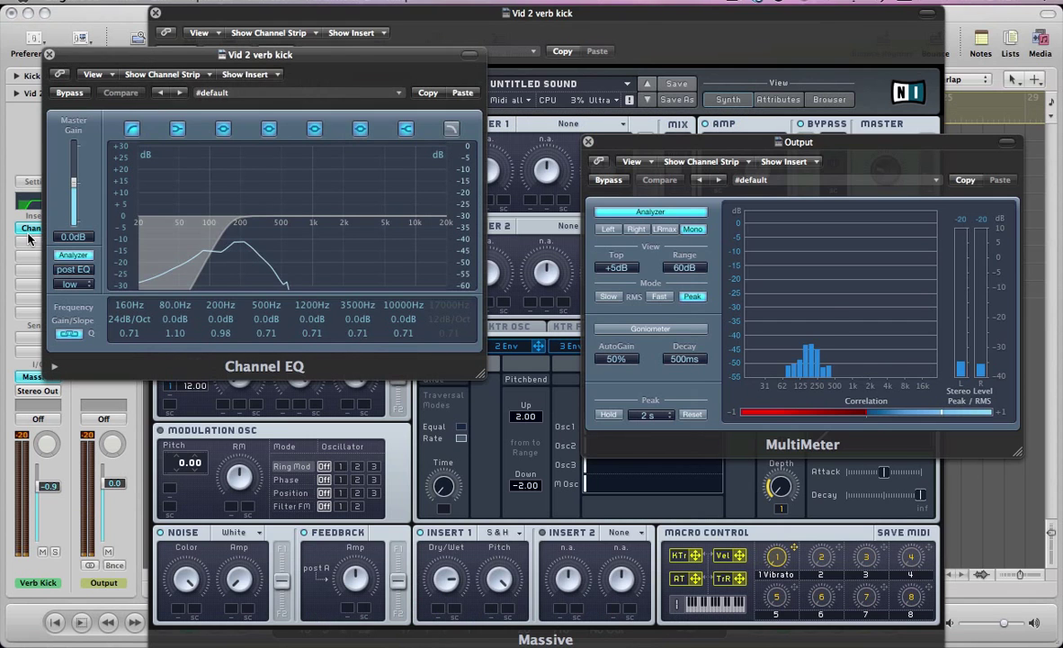
{"action": "left_click", "coordinate": [71, 93]}
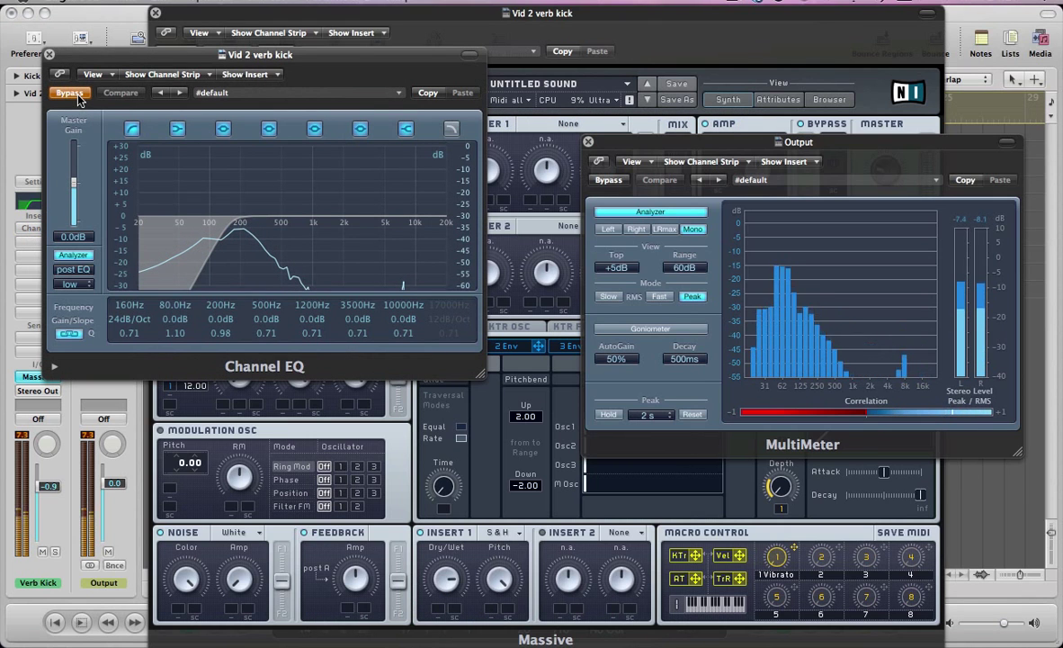
{"action": "left_click", "coordinate": [72, 94]}
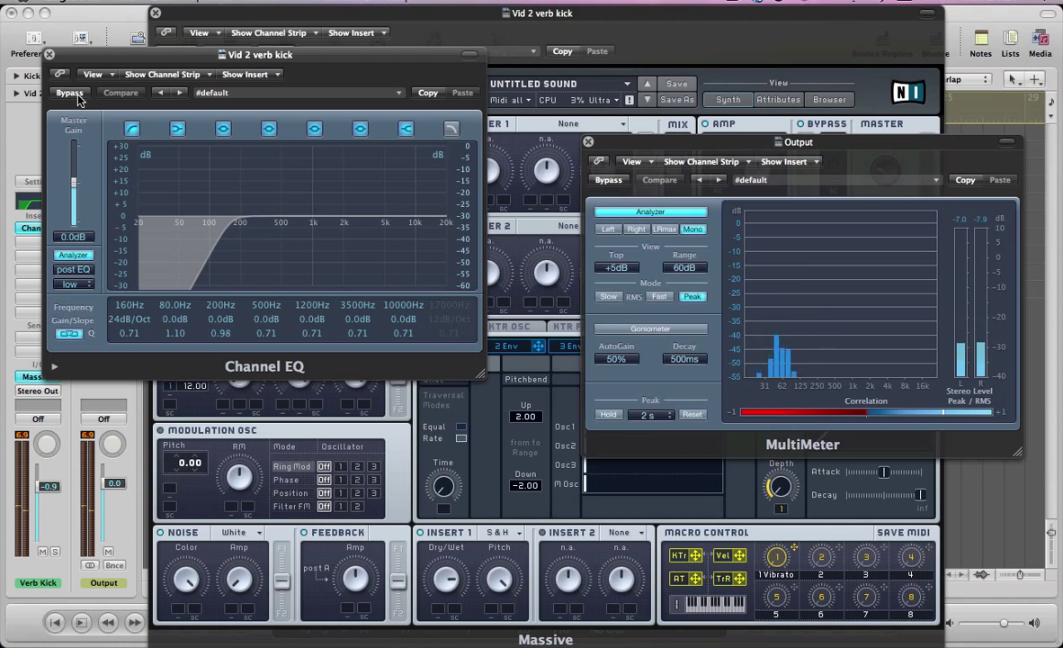
Select the Verb Kick track and bar 13 Kick region, disable Cycle, and play the arrangement
{"action": "key", "text": "v"}
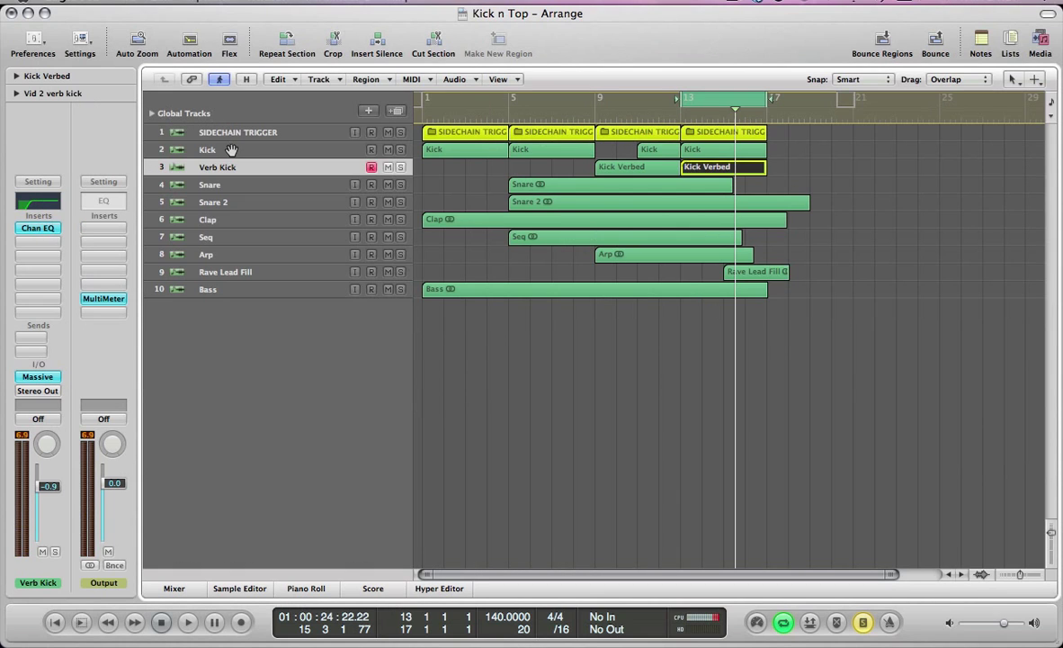
{"action": "left_click", "coordinate": [231, 150]}
{"action": "left_click", "coordinate": [232, 168]}
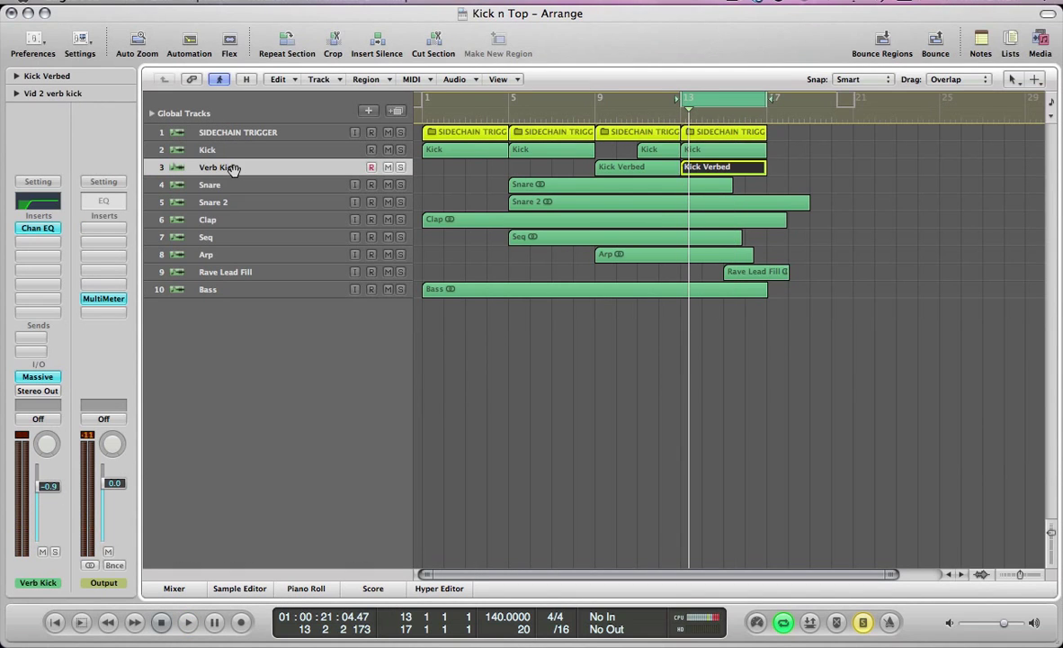
{"action": "left_click", "coordinate": [730, 153], "text": "shift"}
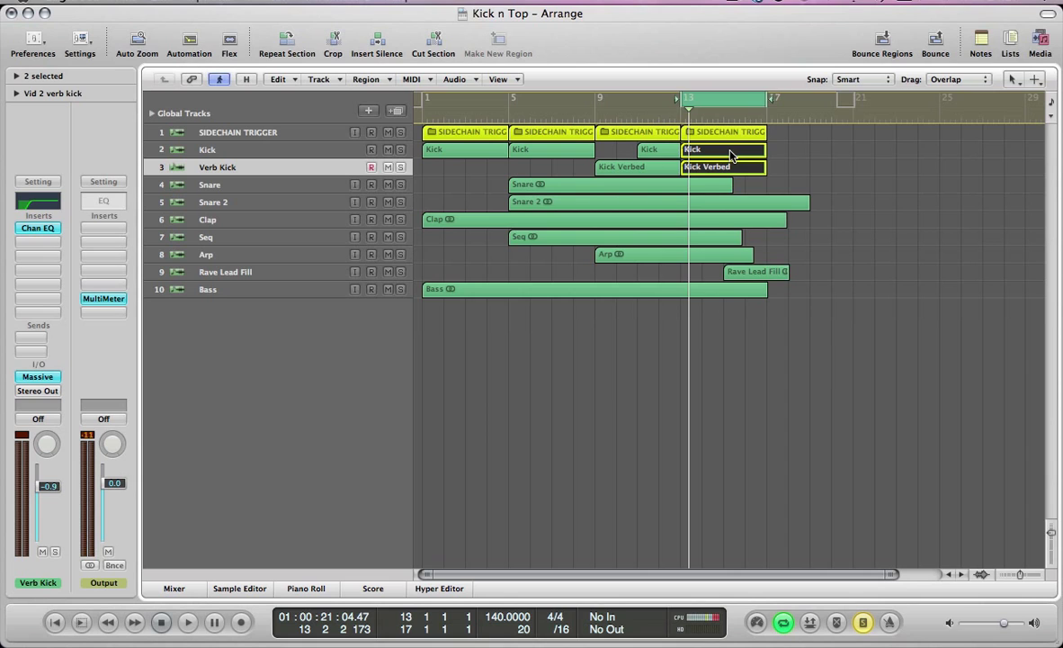
{"action": "left_click", "coordinate": [640, 96]}
{"action": "key", "text": "space"}
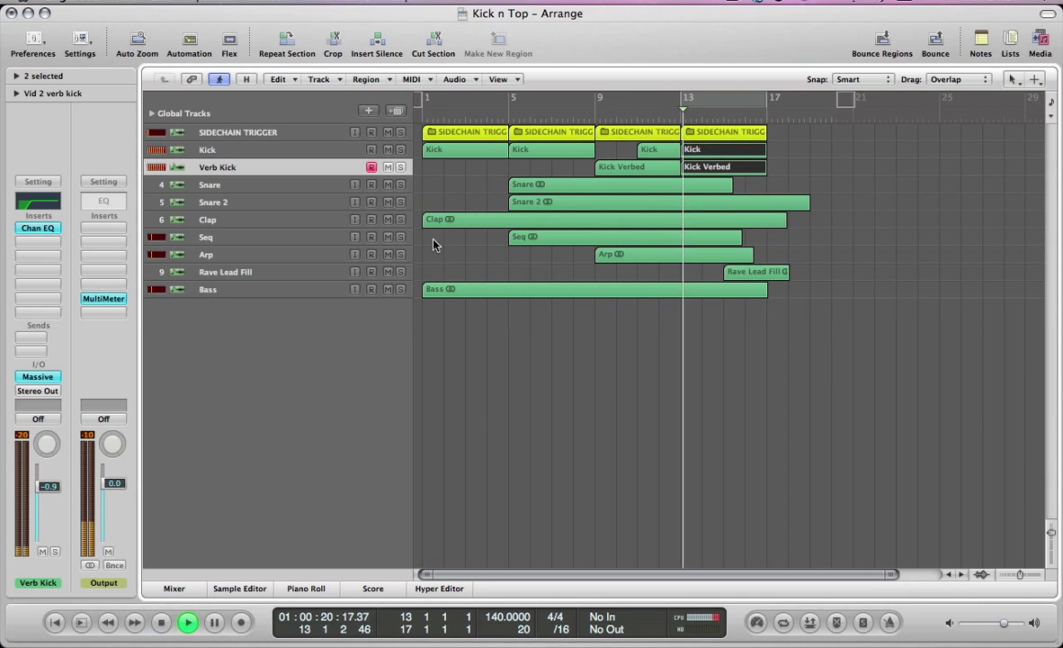
Restart playback just before bar 5 and select both Kick Verbed regions
{"action": "left_click", "coordinate": [459, 222]}
{"action": "left_click", "coordinate": [505, 100]}
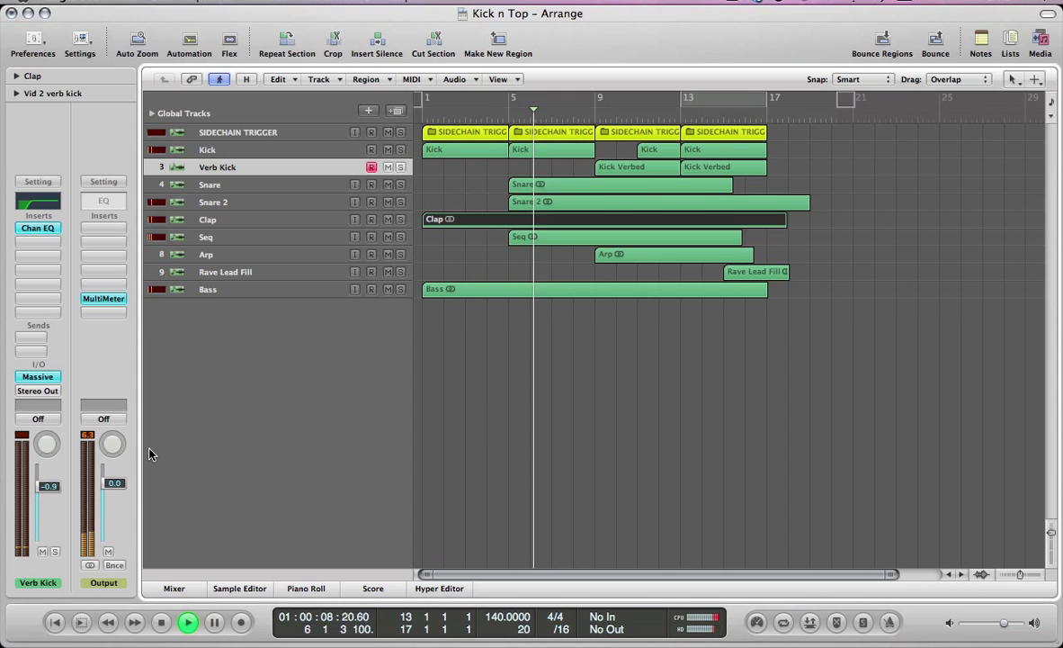
{"action": "left_click", "coordinate": [481, 194]}
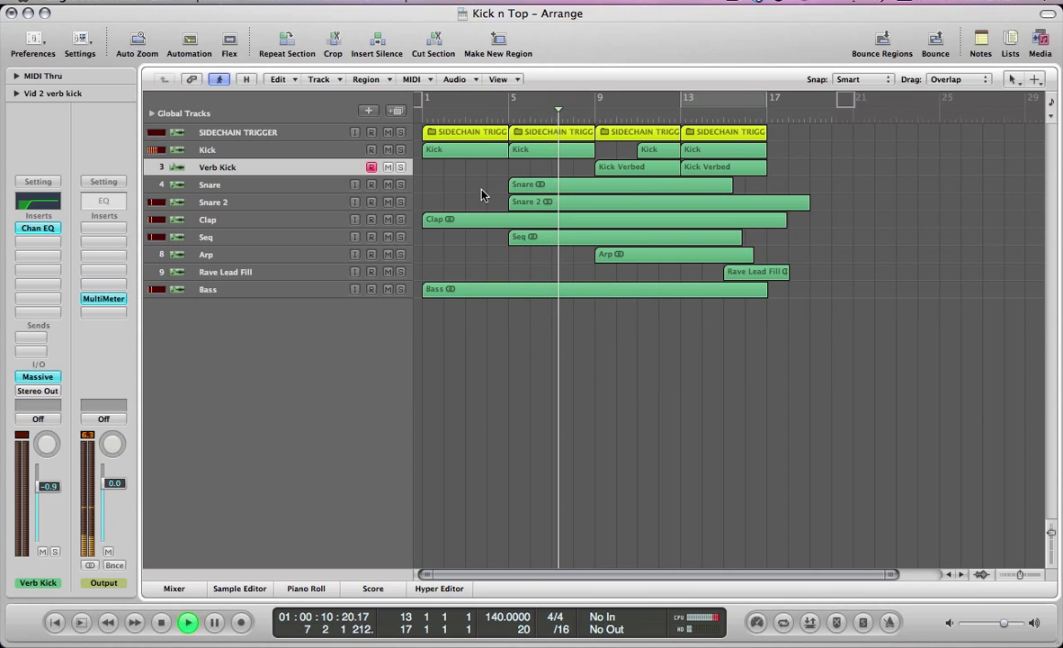
{"action": "left_click", "coordinate": [275, 167]}
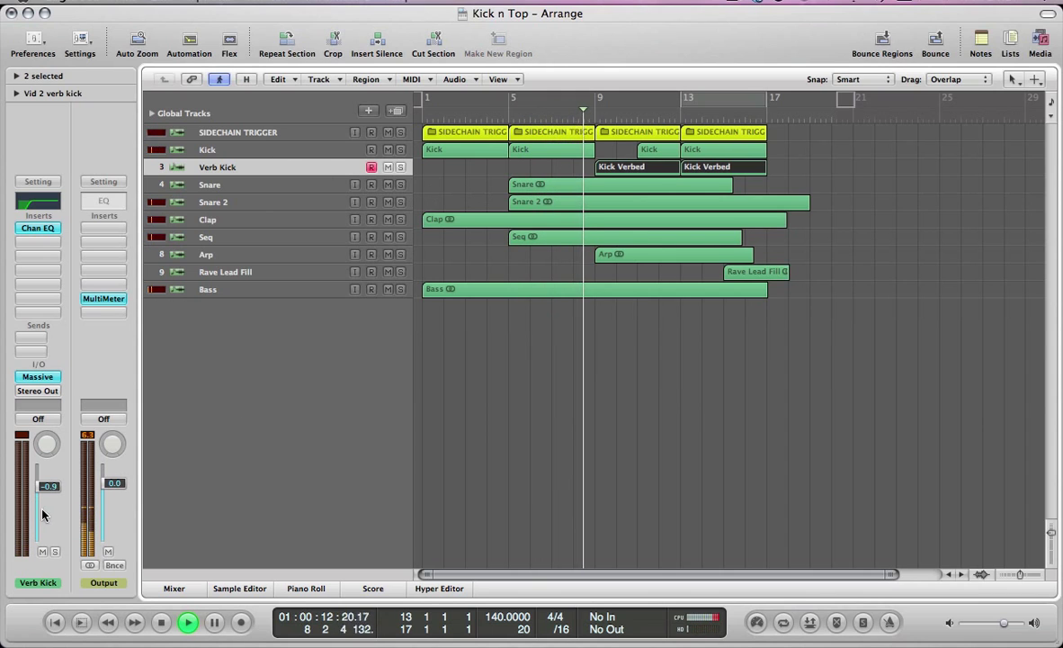
Raise the Verb Kick fader to +1.7 dB and close all plug-in windows
{"action": "left_click_drag", "start_coordinate": [42, 514], "coordinate": [43, 498]}
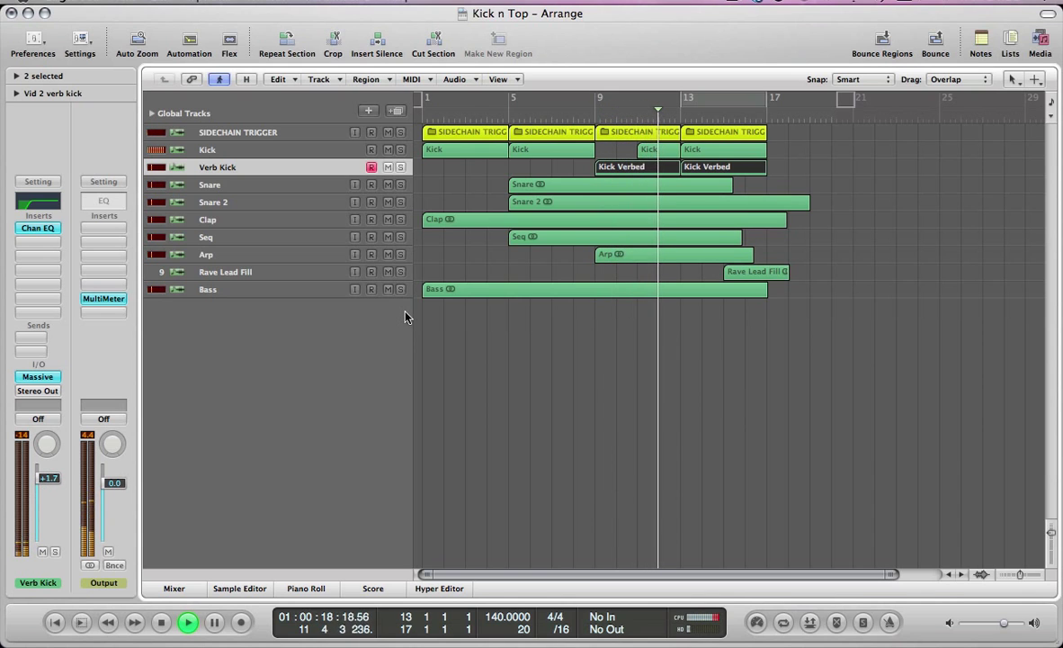
{"action": "key", "text": "v"}
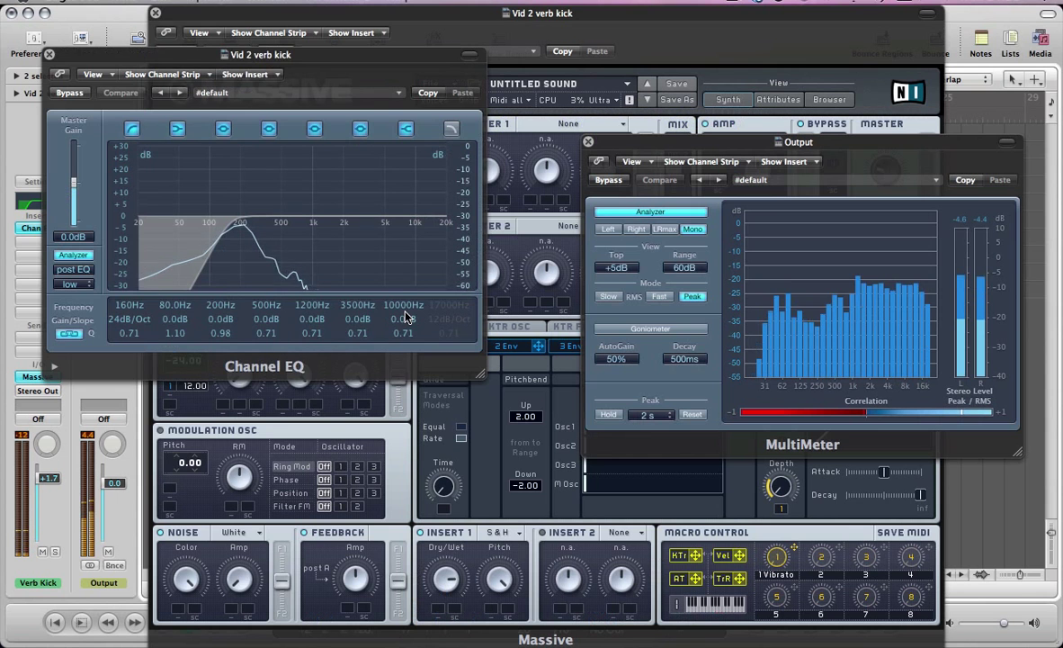
{"action": "left_click", "coordinate": [49, 54]}
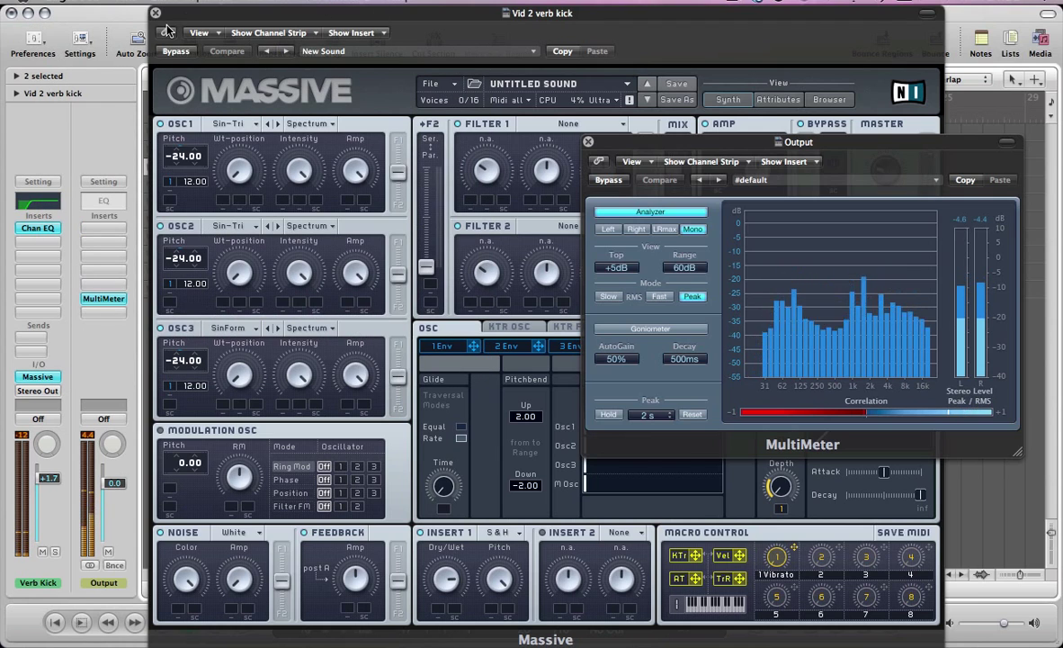
{"action": "key", "text": "v"}
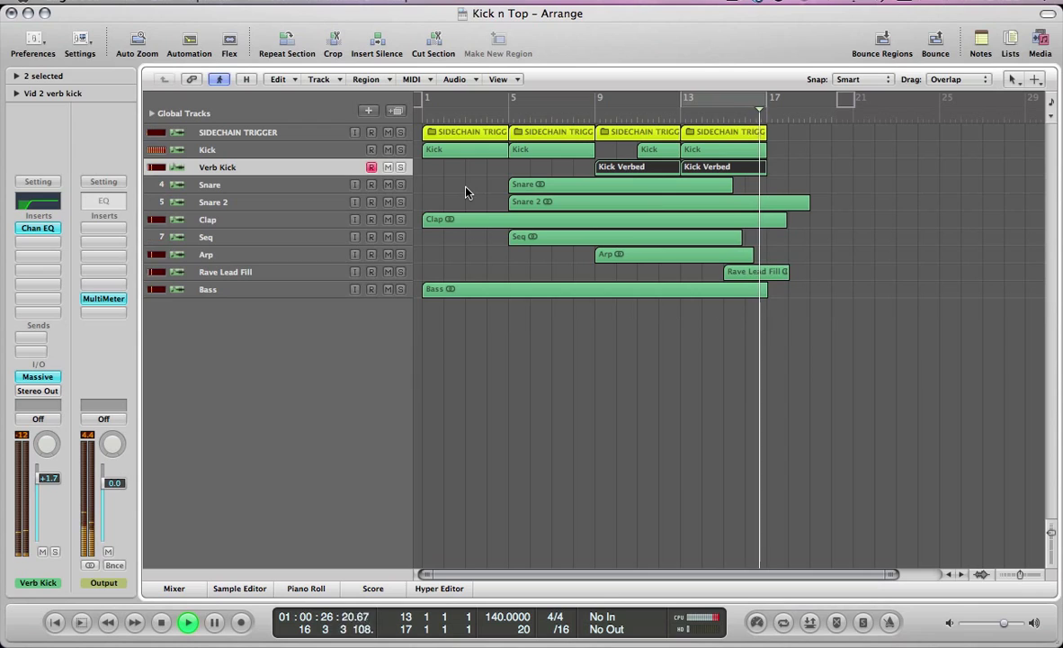
{"action": "key", "text": "space"}
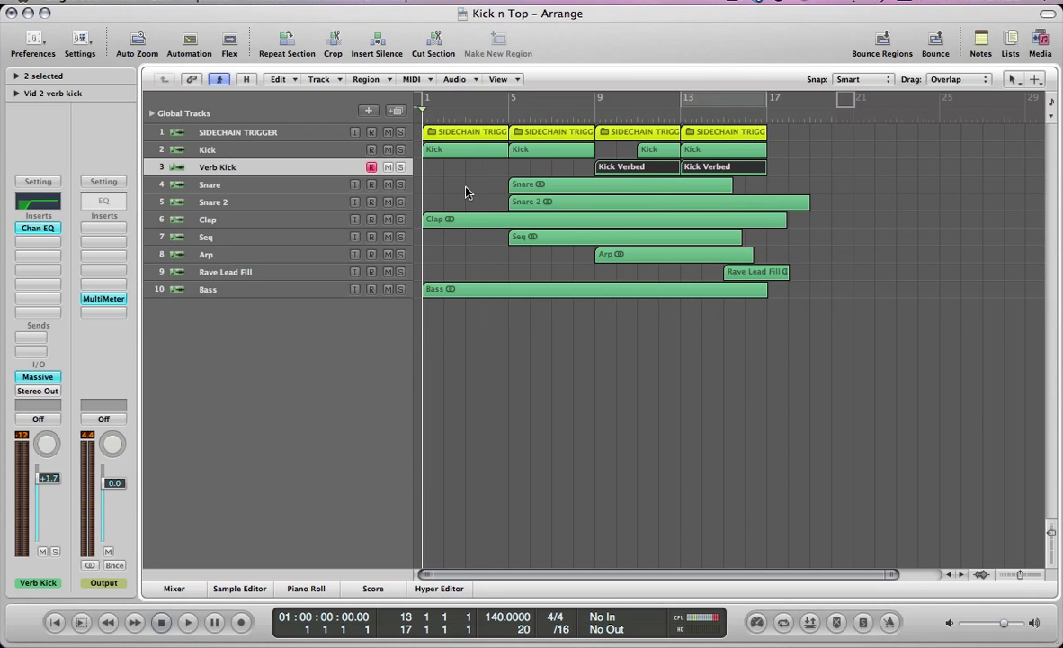